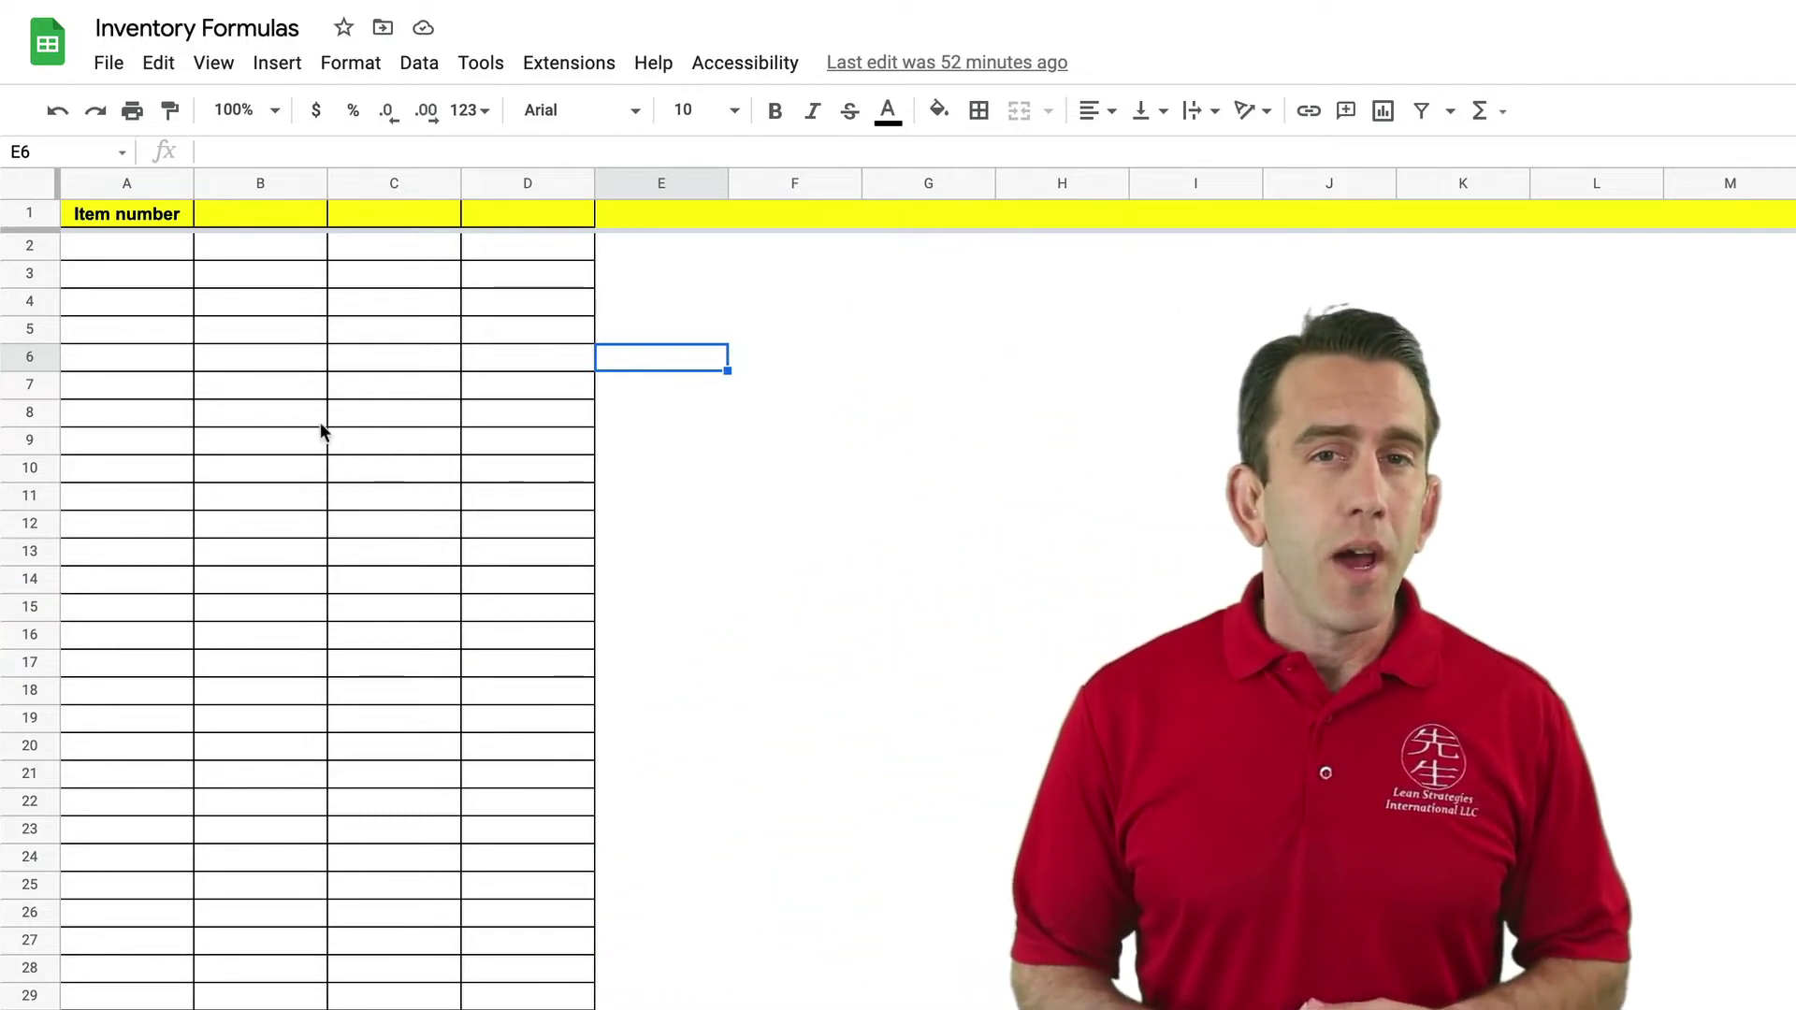
# Step: Check the row-numbering formulas in Item number cells A2–A5, then review header cells A1:C1
pyautogui.click(155, 251)
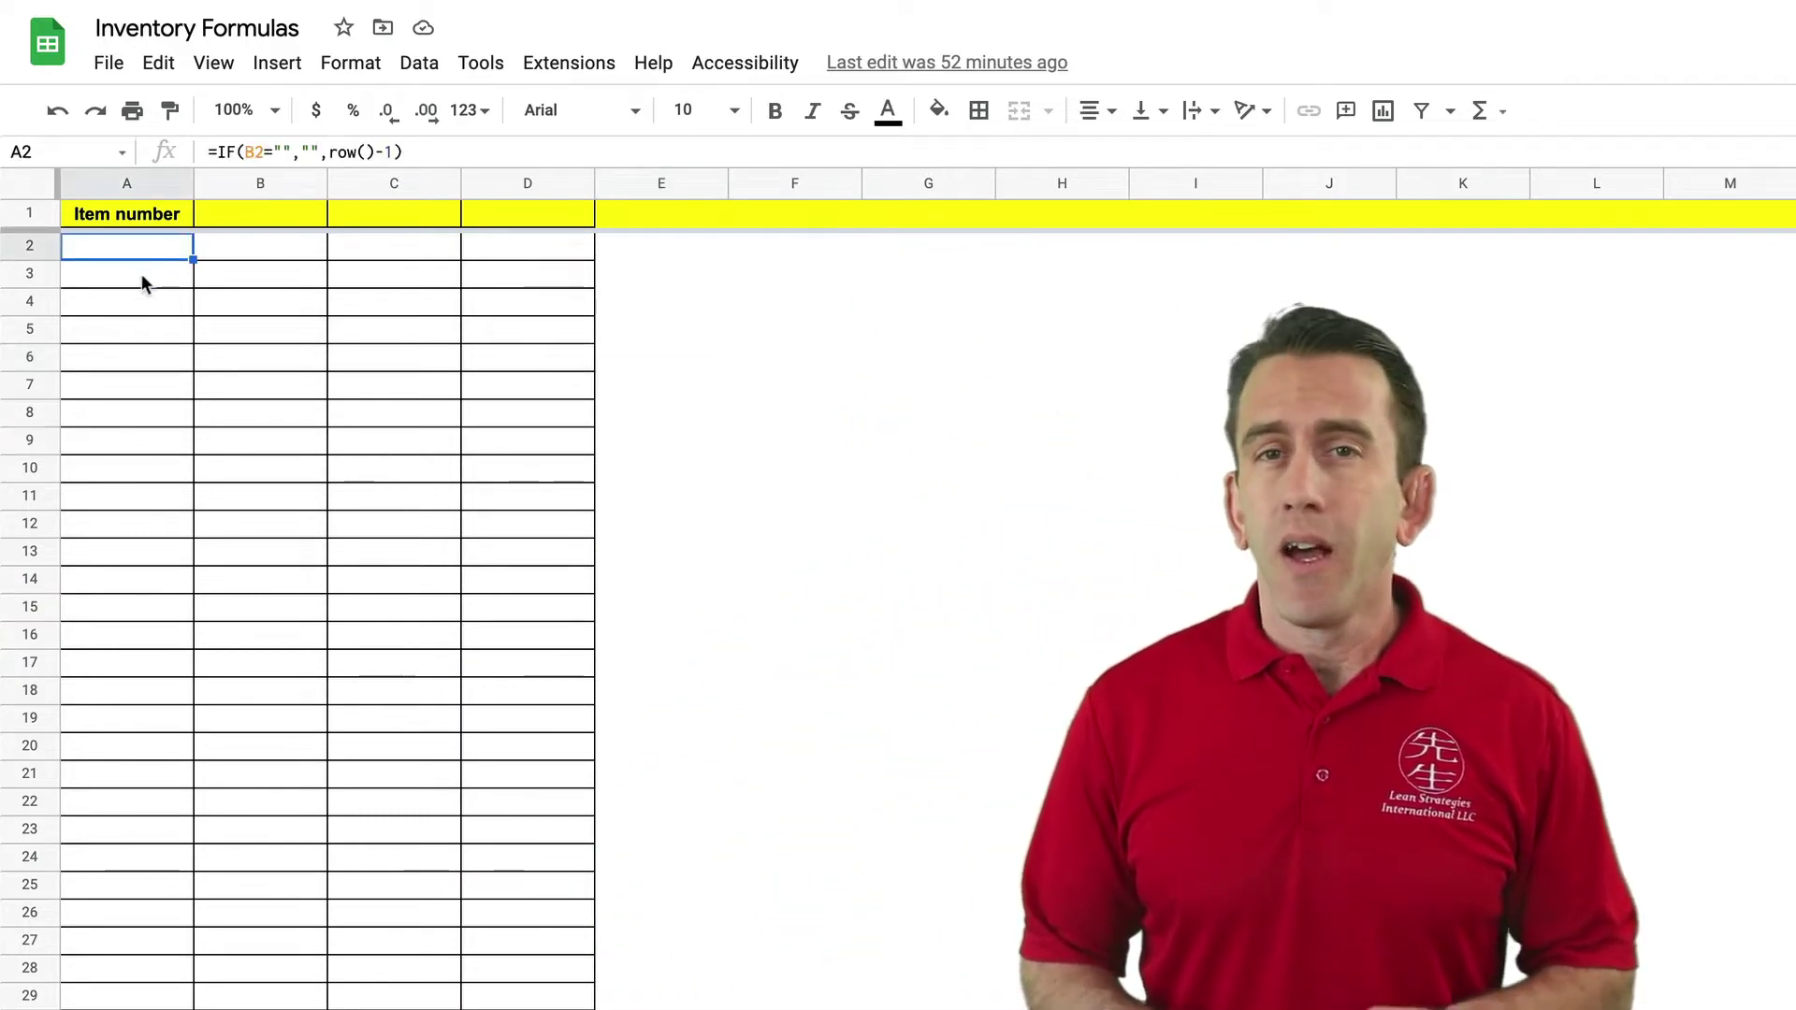
pyautogui.click(138, 277)
pyautogui.click(133, 297)
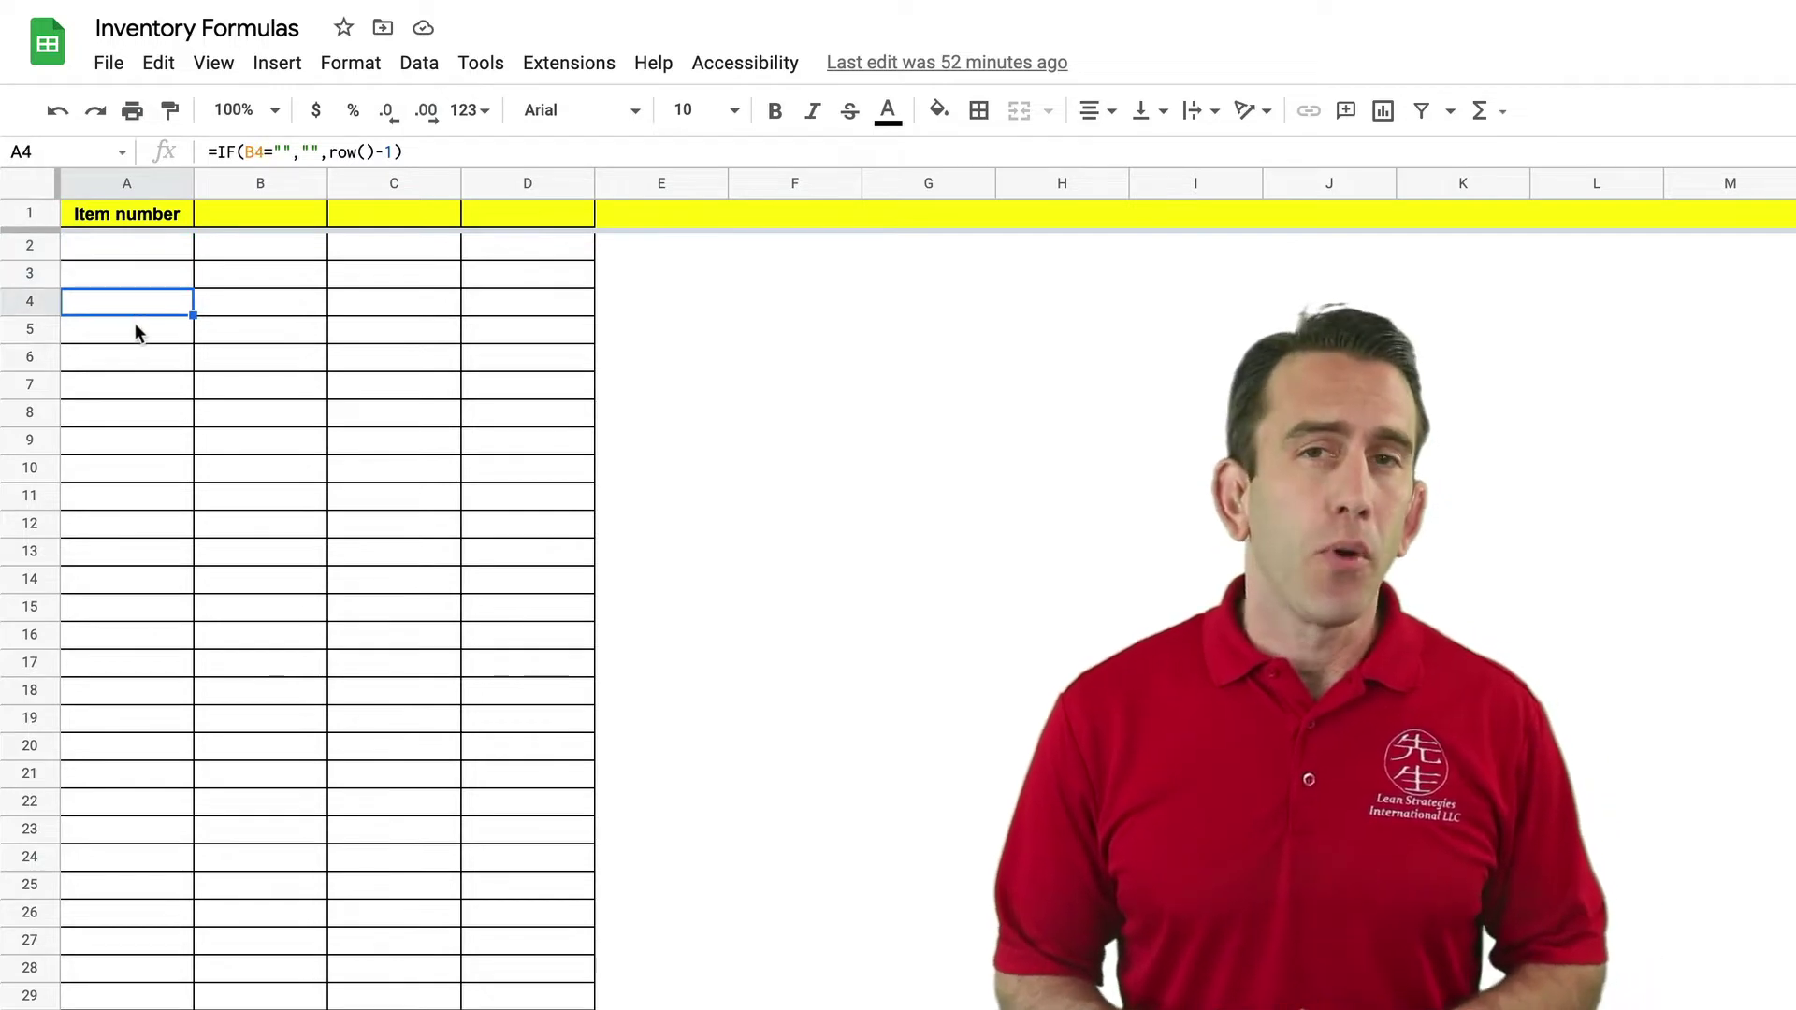
pyautogui.click(136, 327)
pyautogui.scroll(-8, 321, 348)
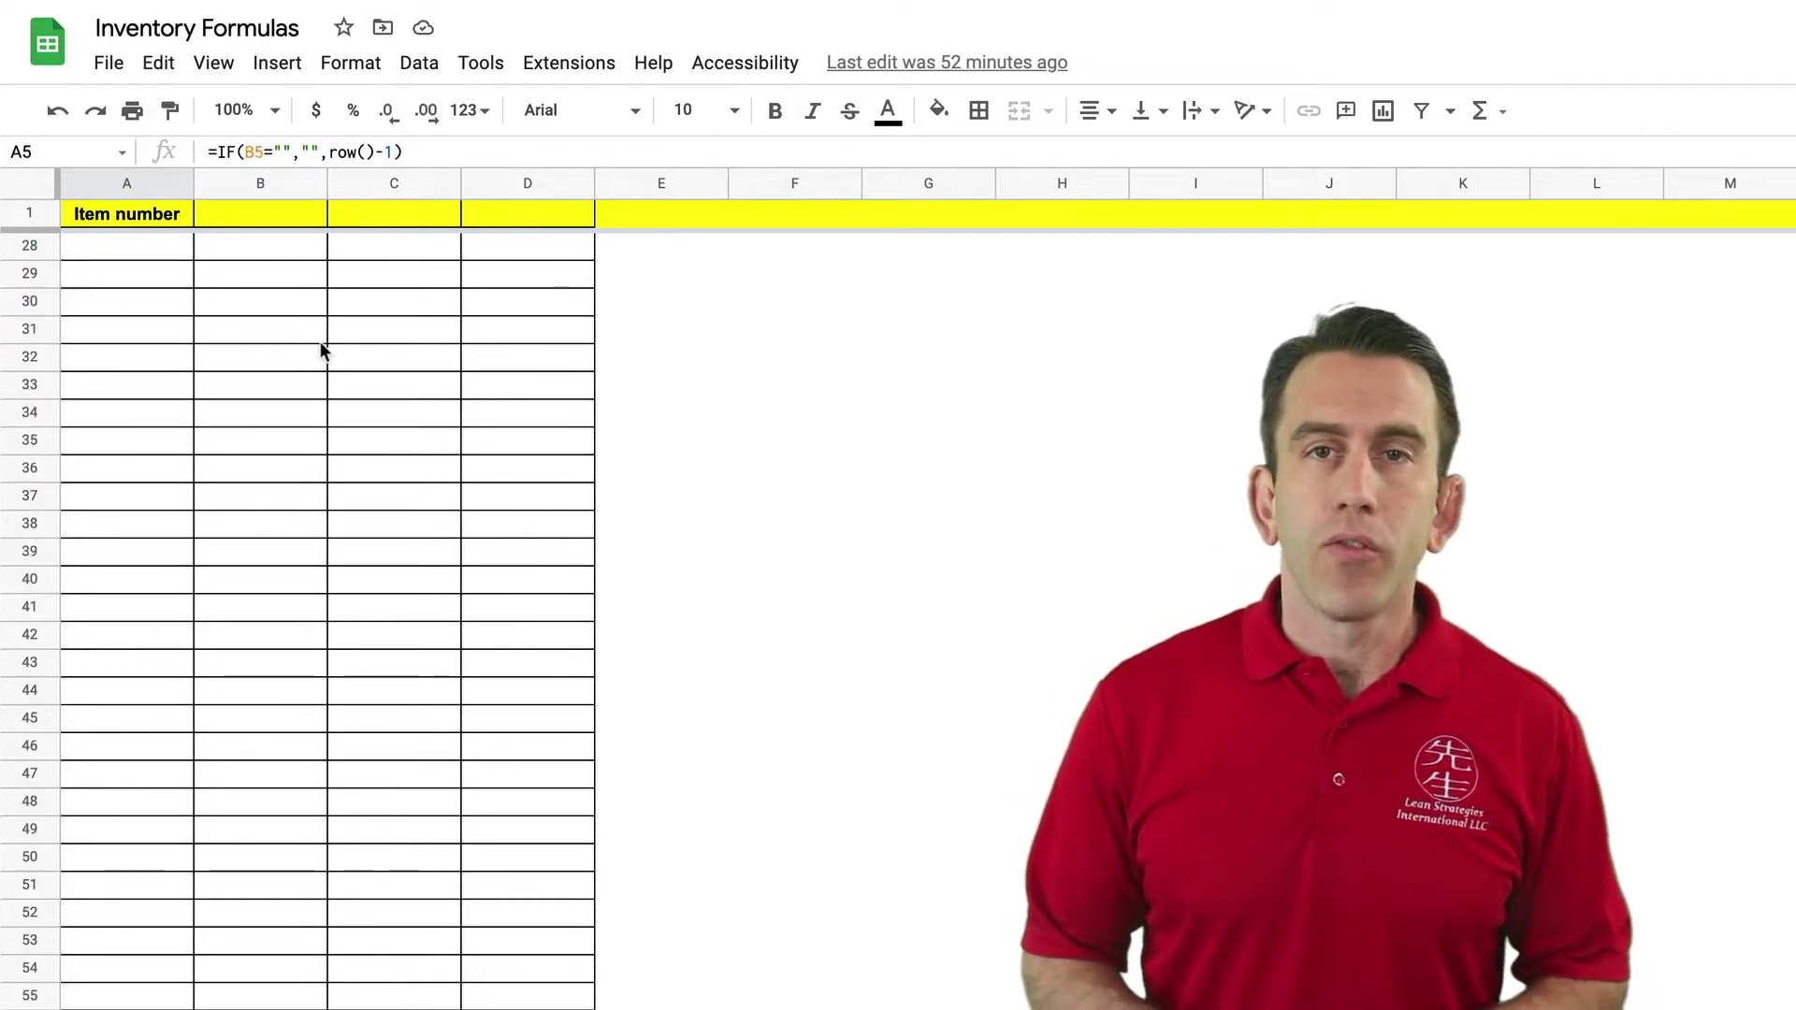
pyautogui.scroll(-12, 321, 349)
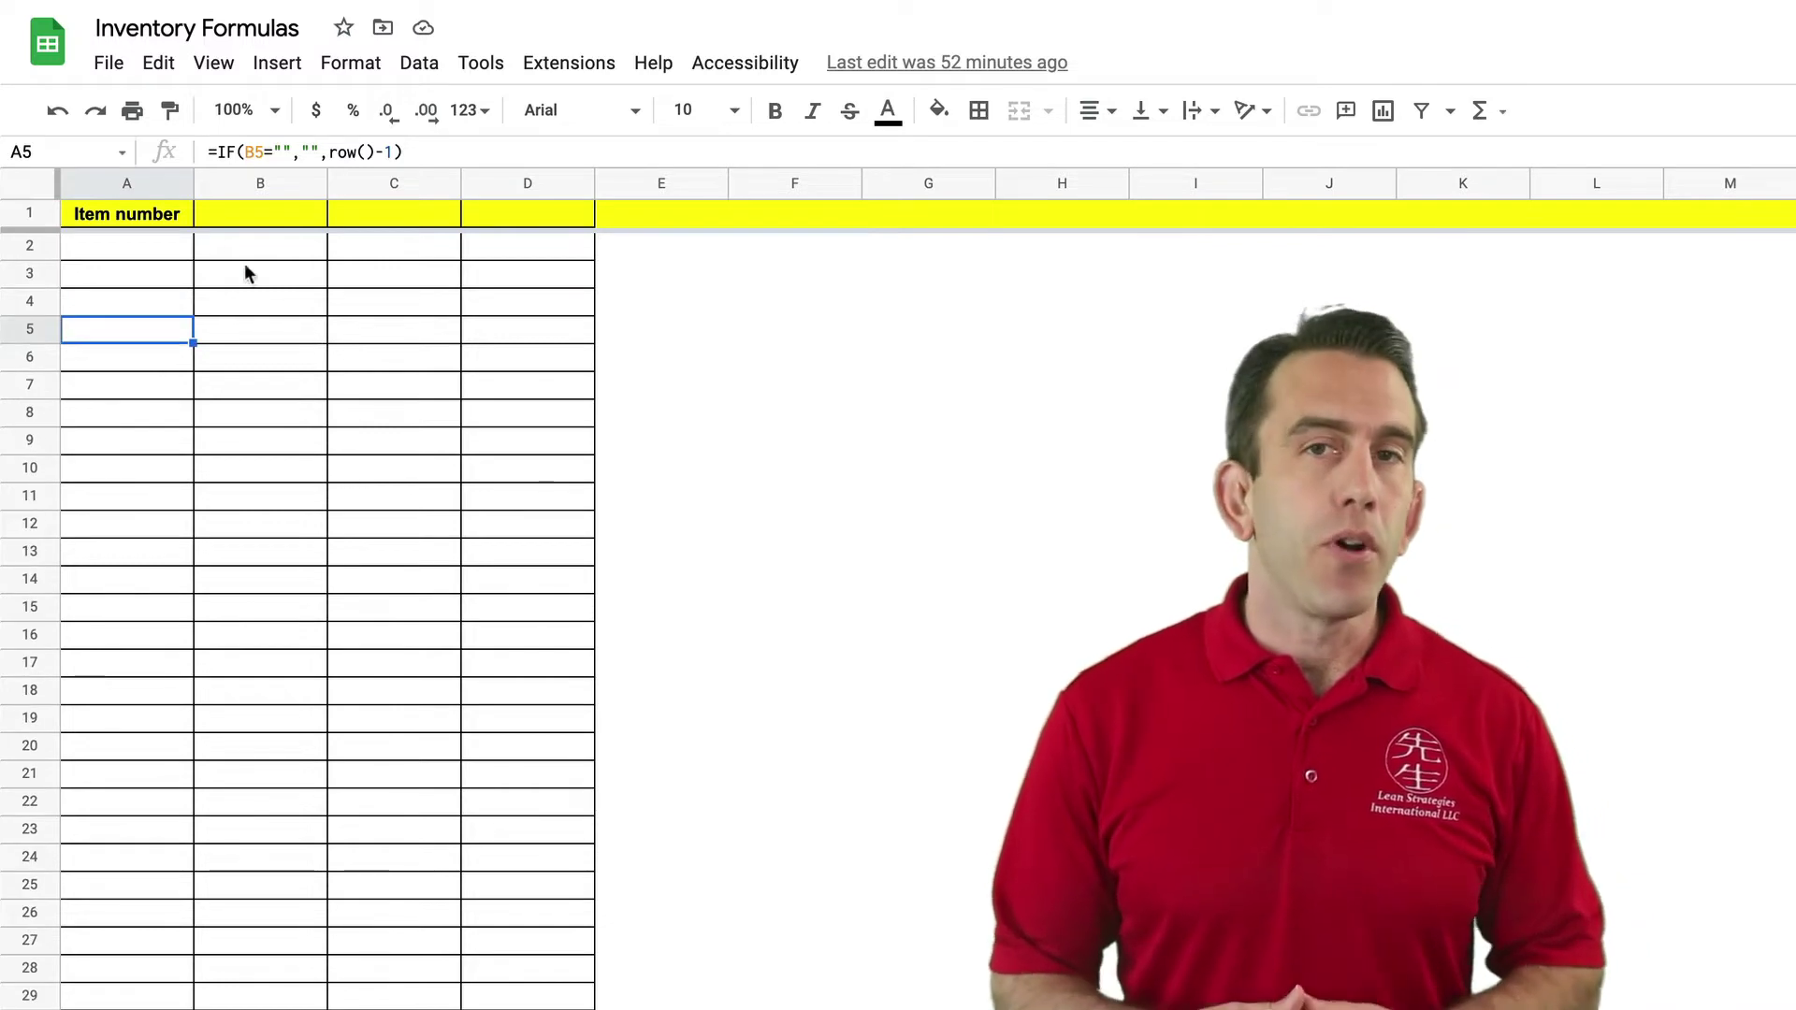
pyautogui.moveTo(187, 214); pyautogui.dragTo(449, 221)
pyautogui.click(785, 381)
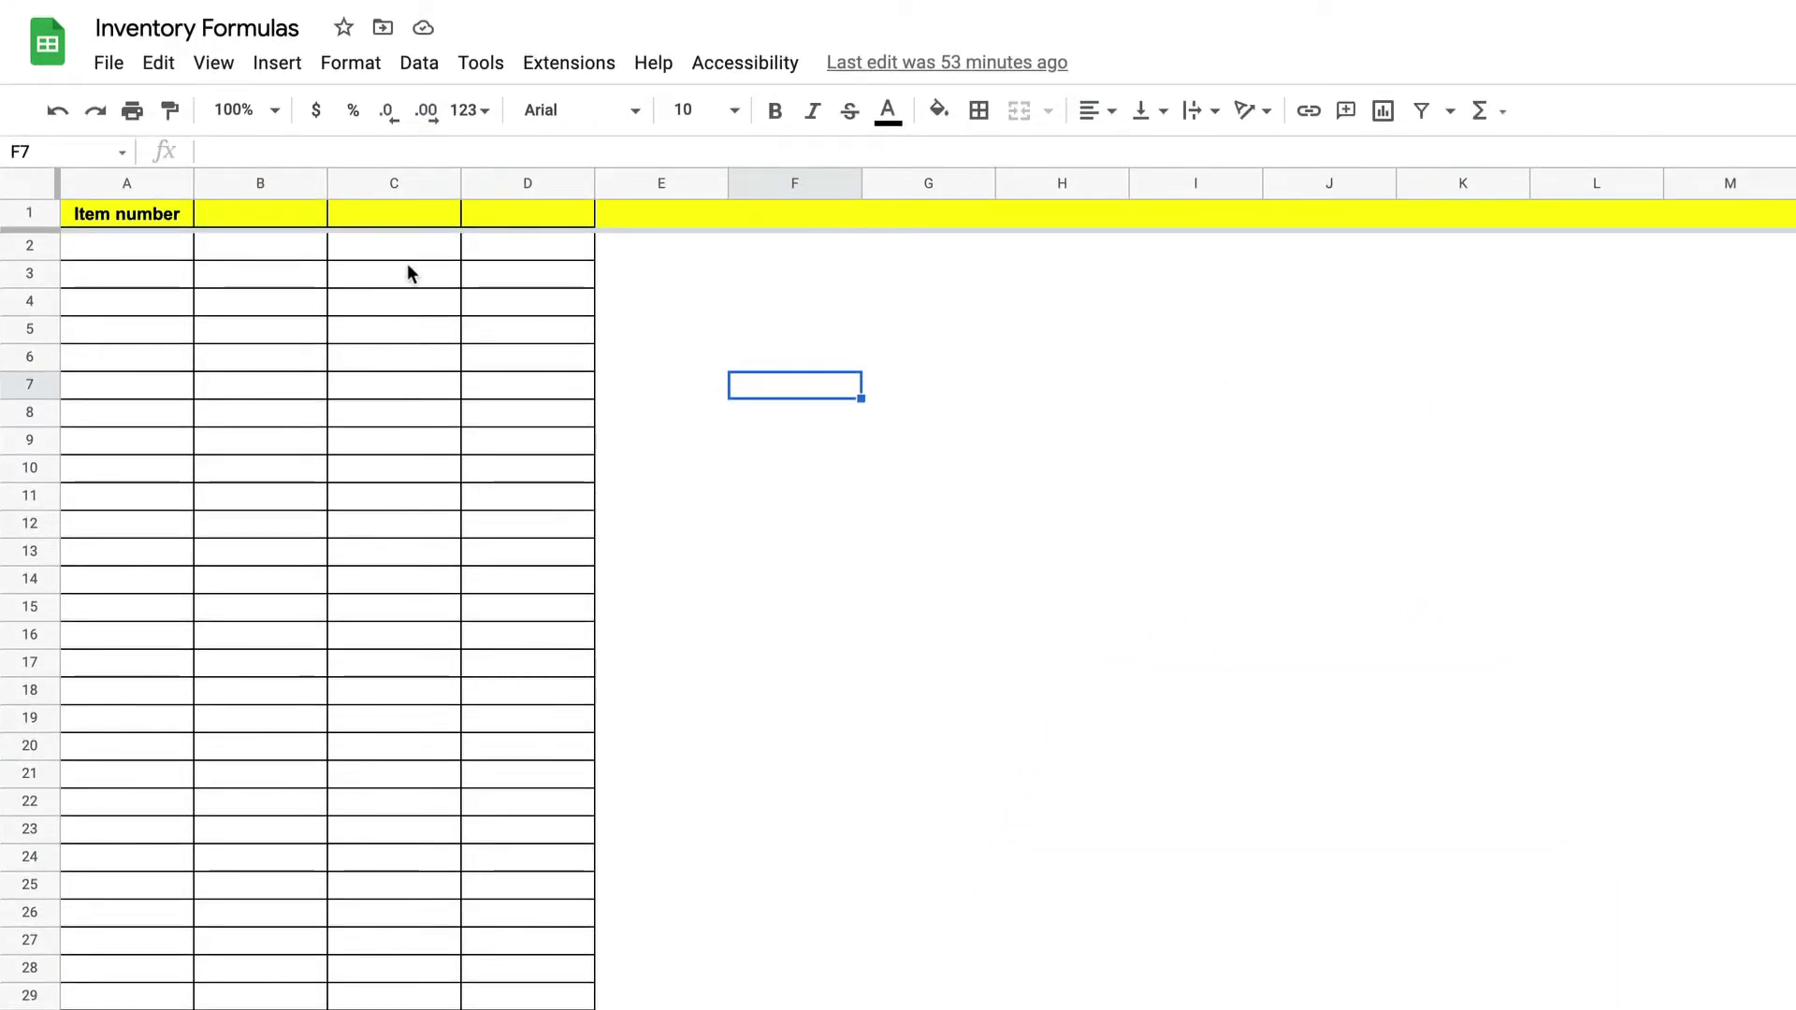
# Step: Type the headers Fulfilled Items in B1, Total # of Items on Order in C1 and Fill Rate in D1
pyautogui.click(301, 224)
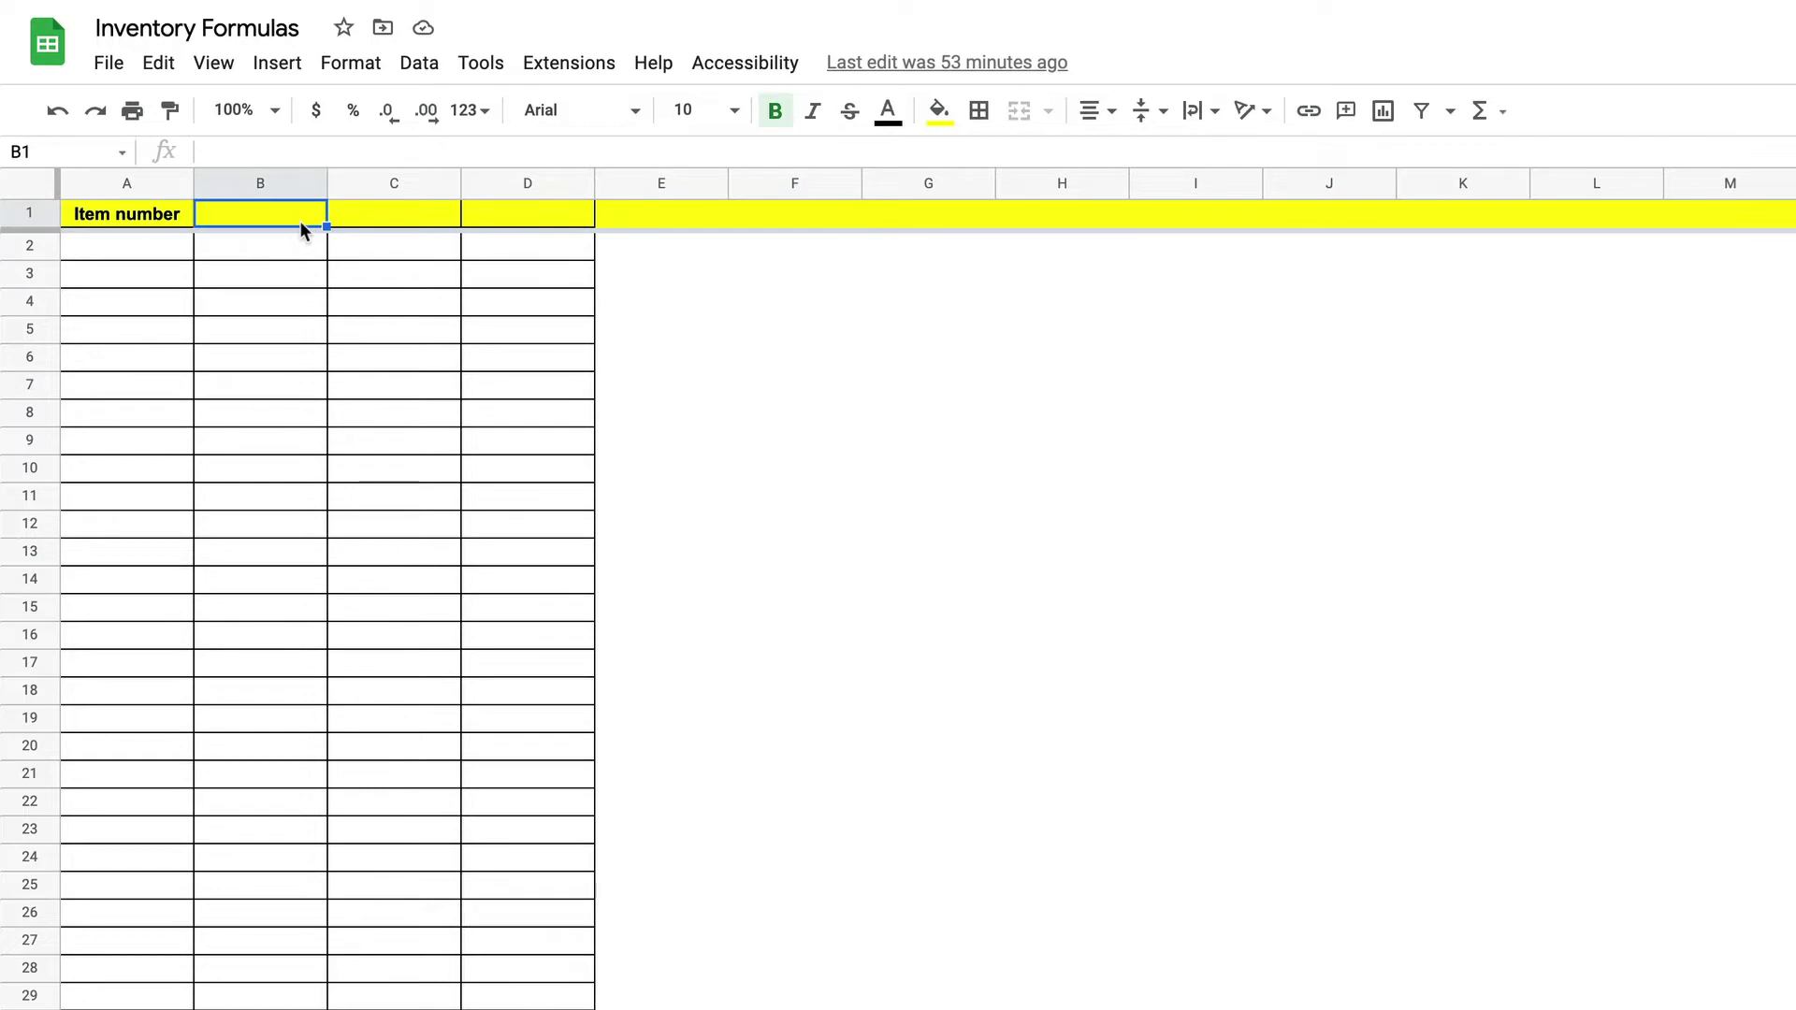
pyautogui.write('Fulfilled ')
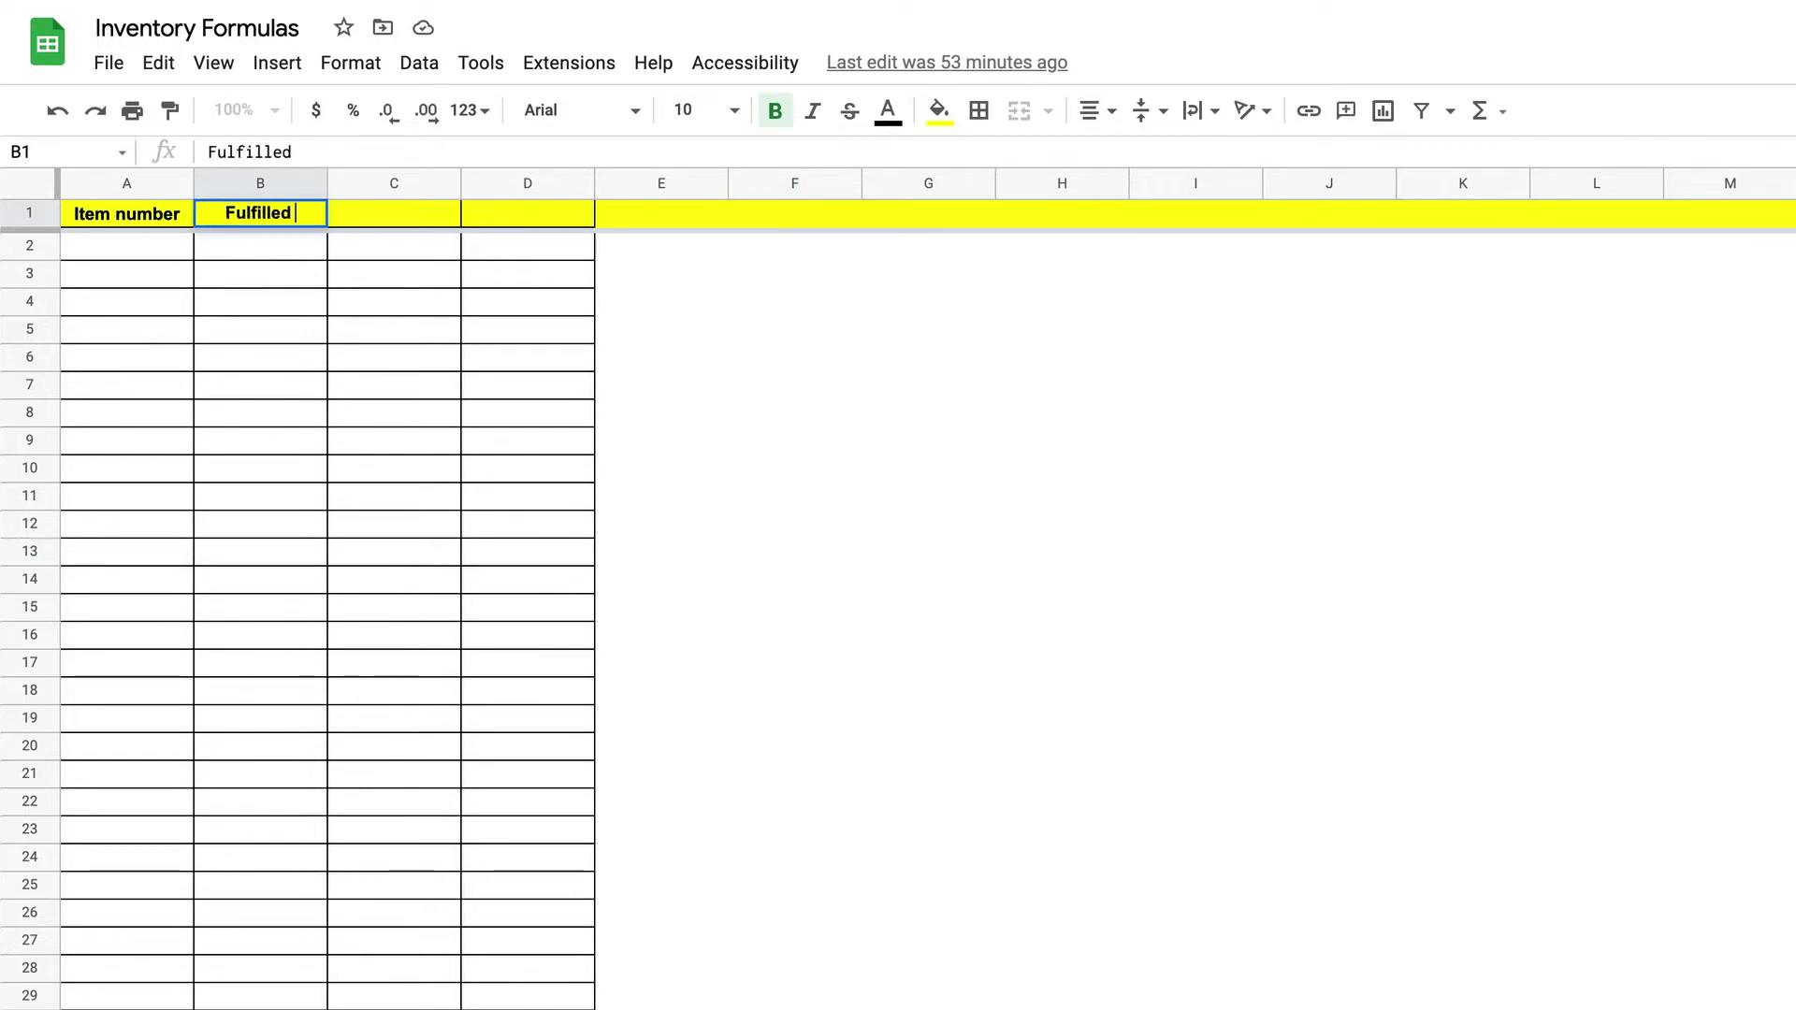
pyautogui.write('Items')
pyautogui.press('Tab')
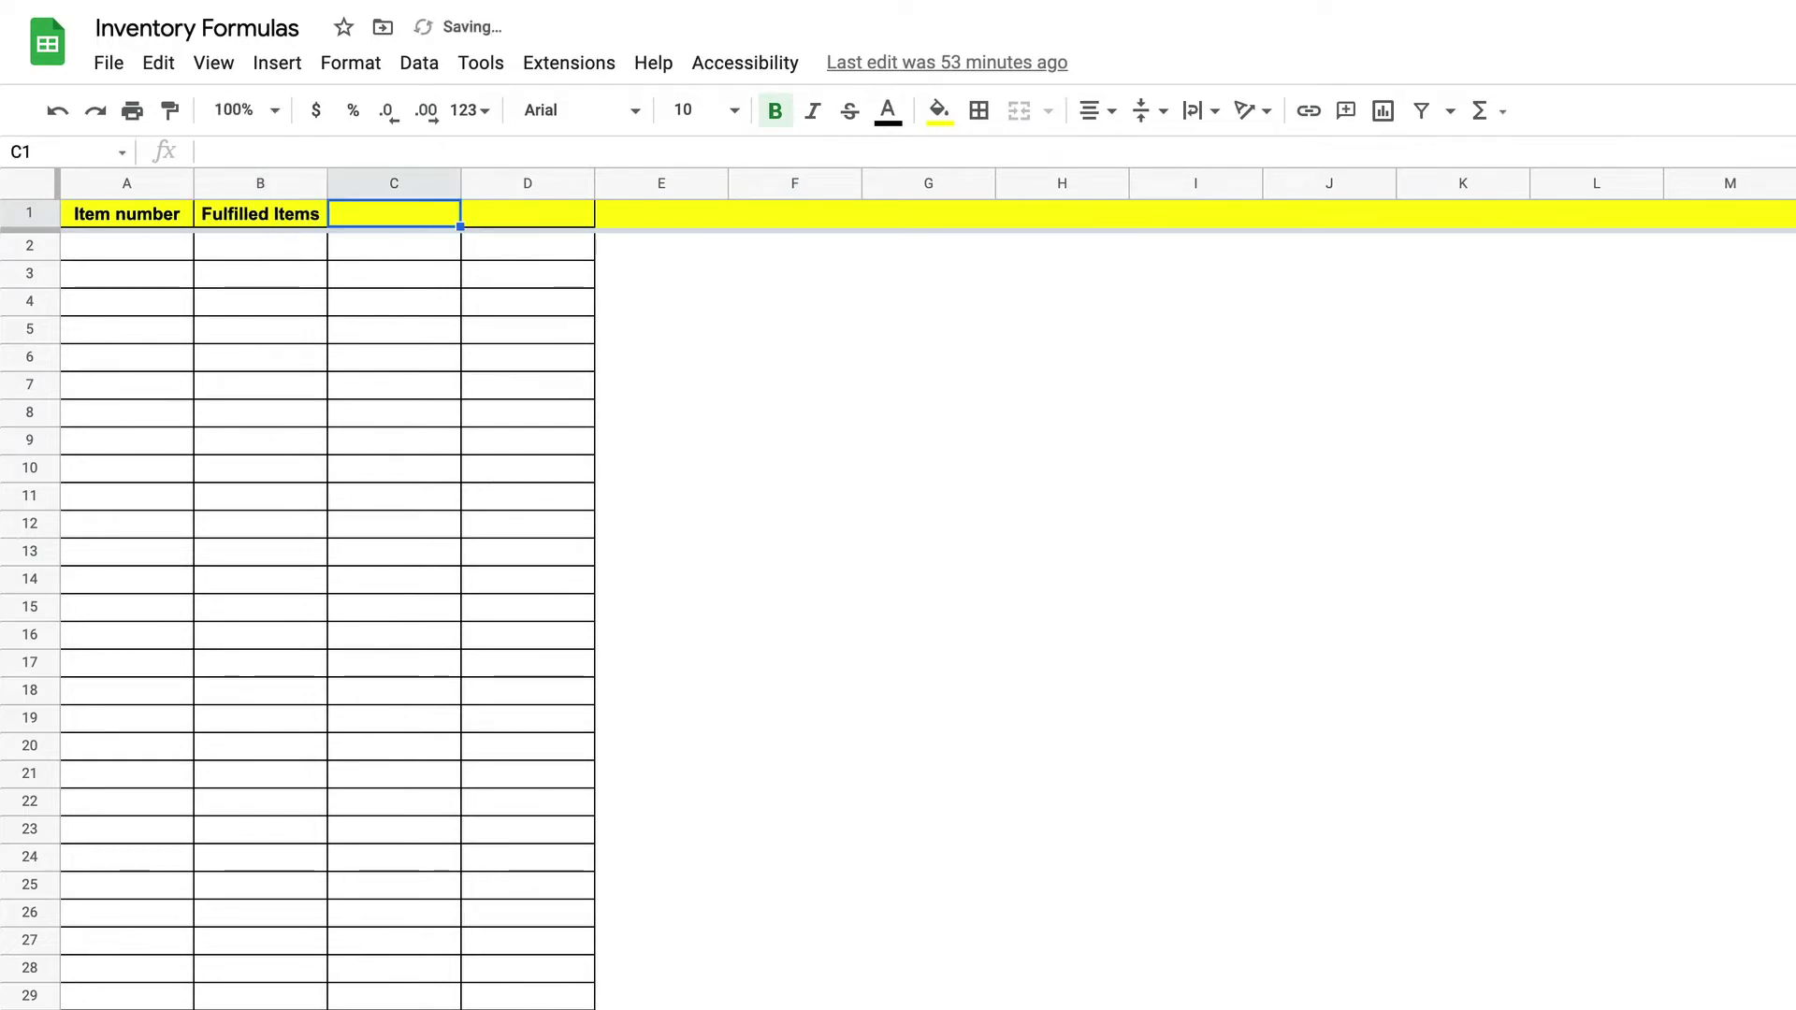
pyautogui.write('Total')
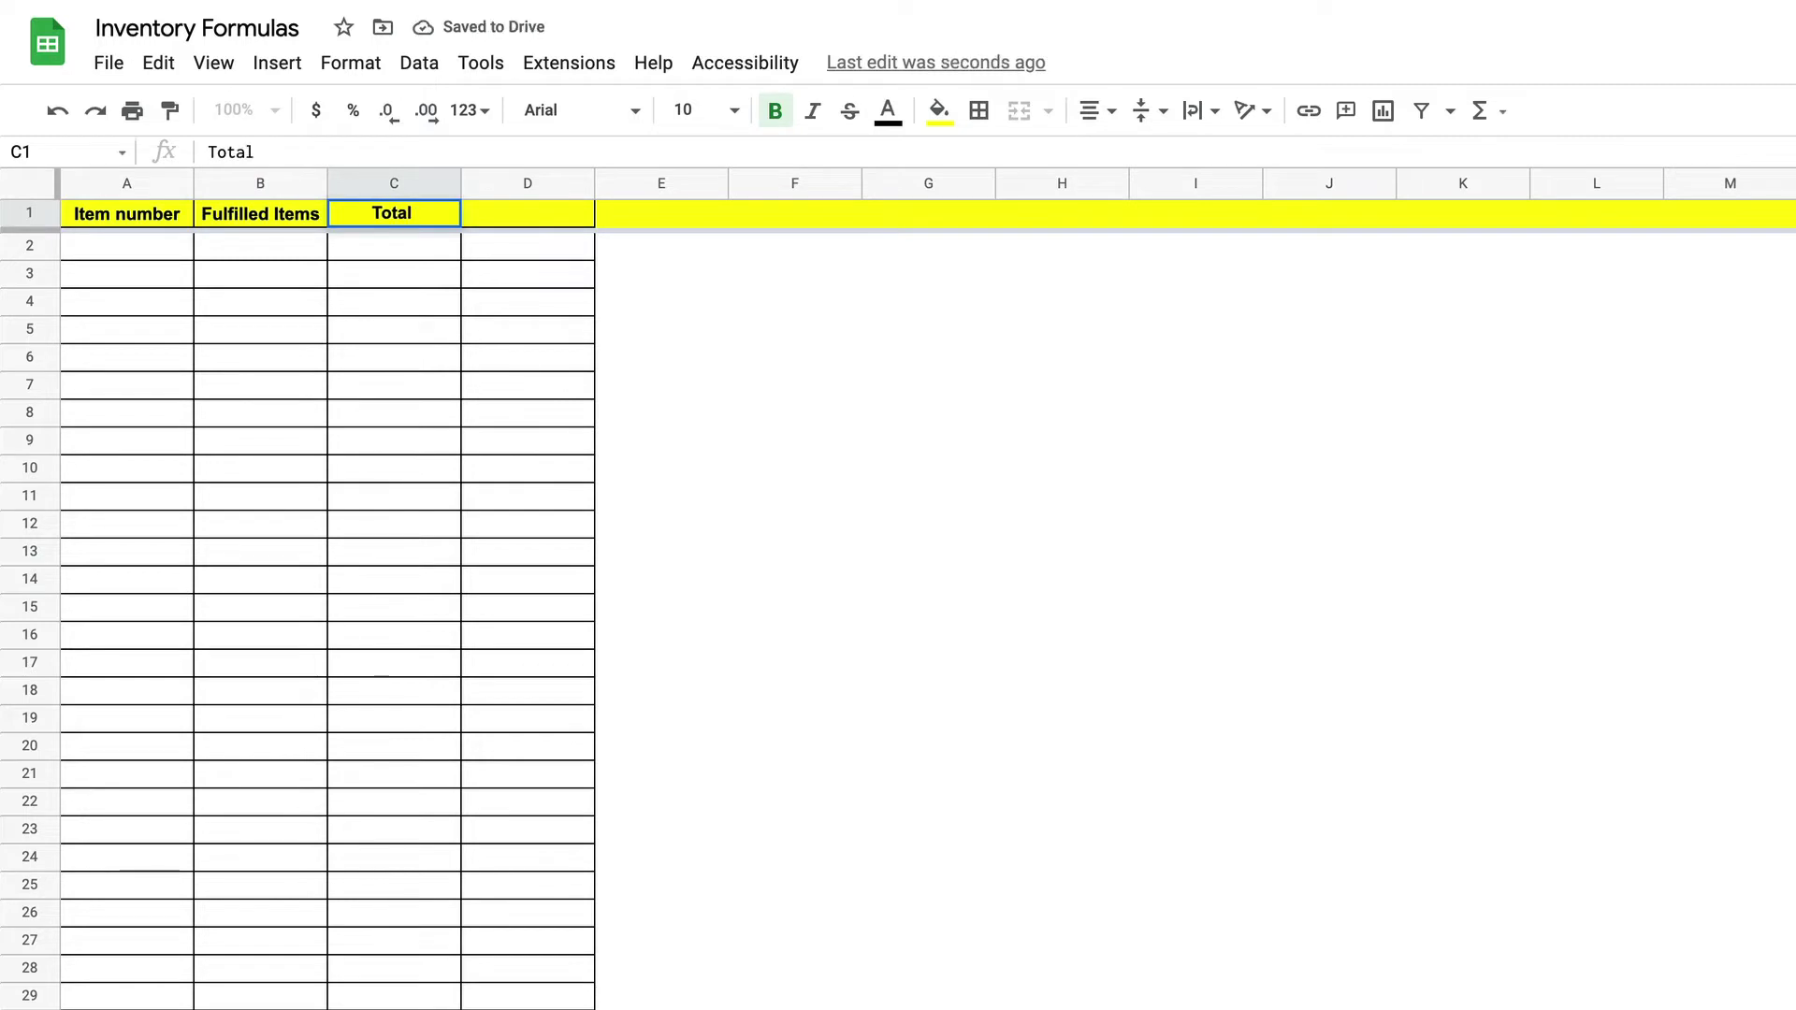
pyautogui.write(' # of It')
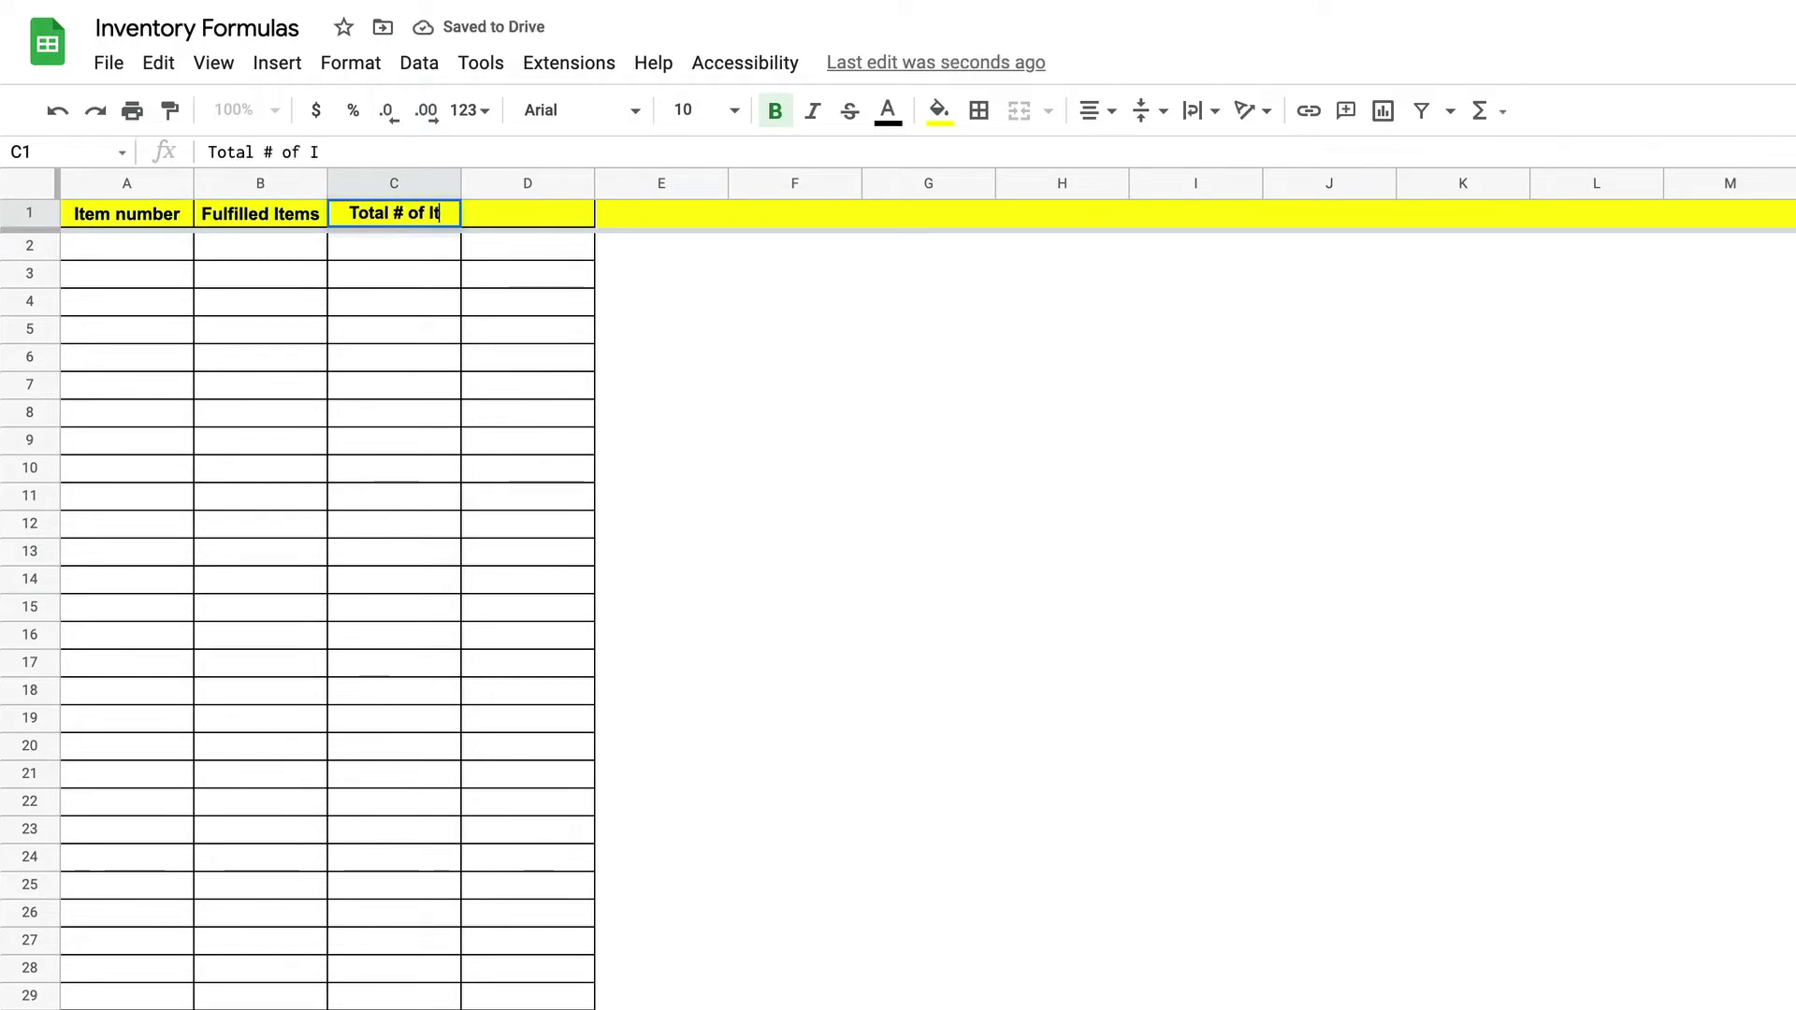
pyautogui.write('ems on Order')
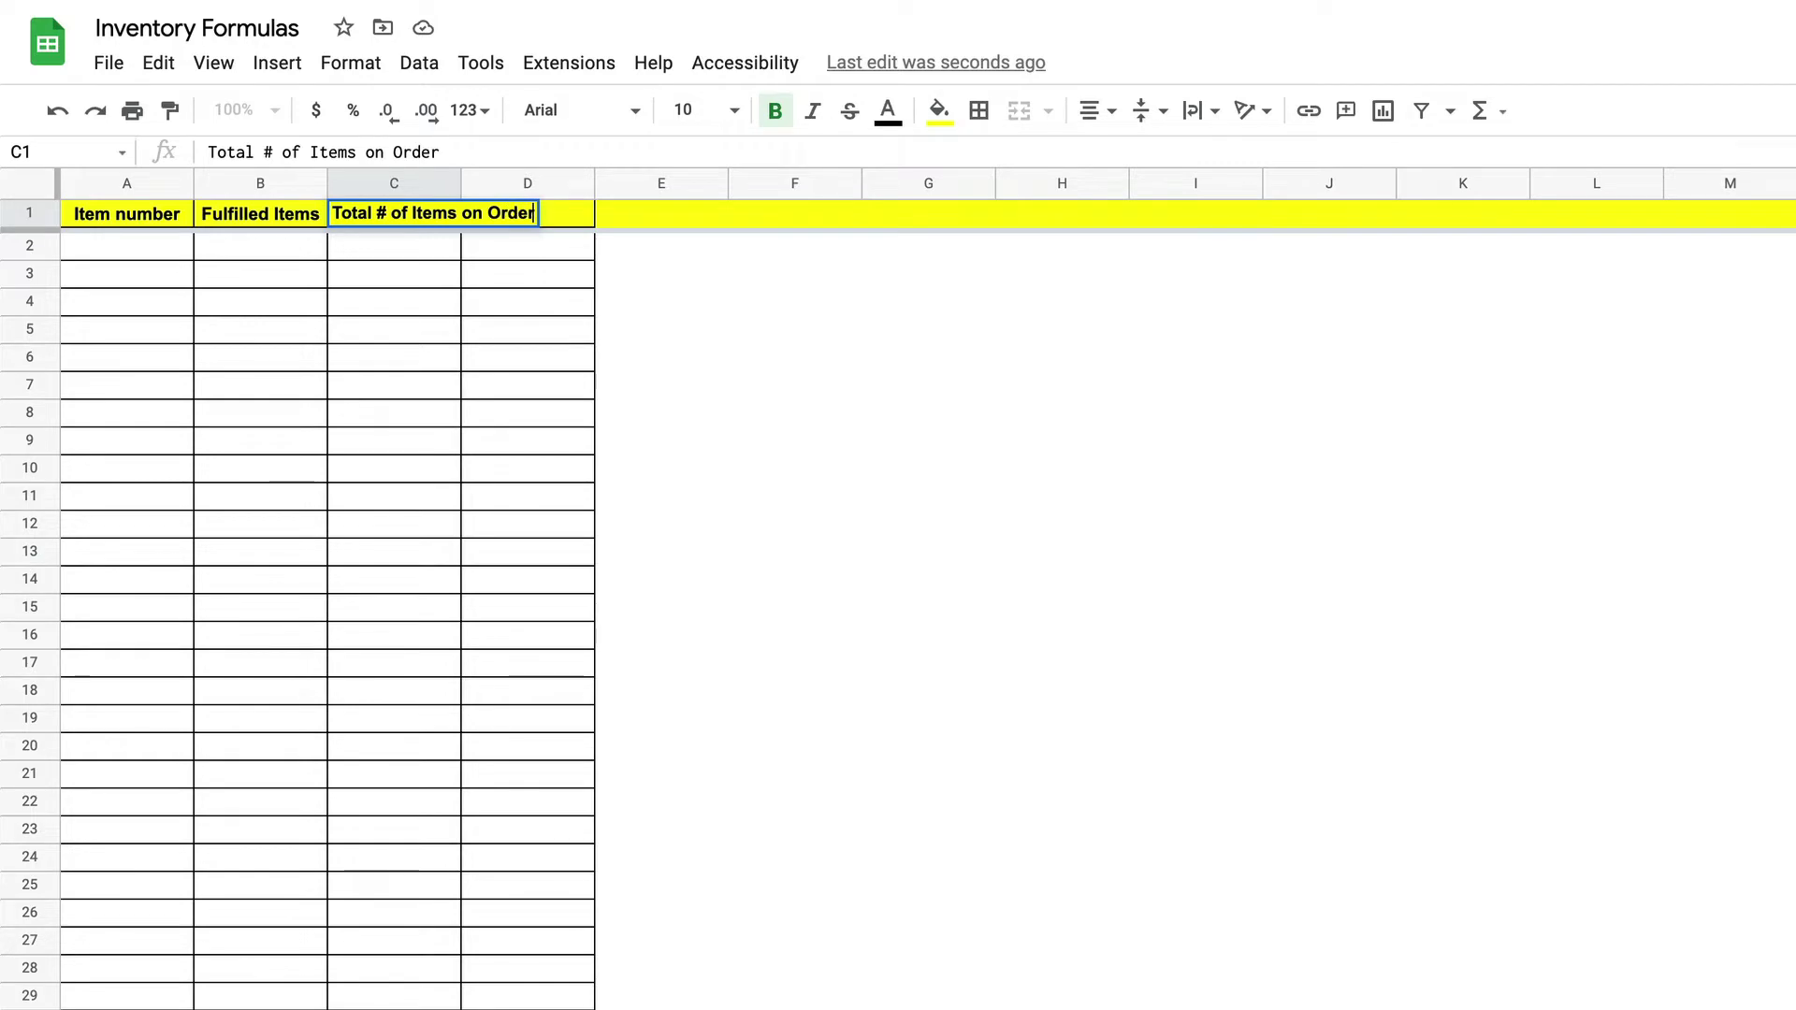
pyautogui.press('Tab')
pyautogui.write('F')
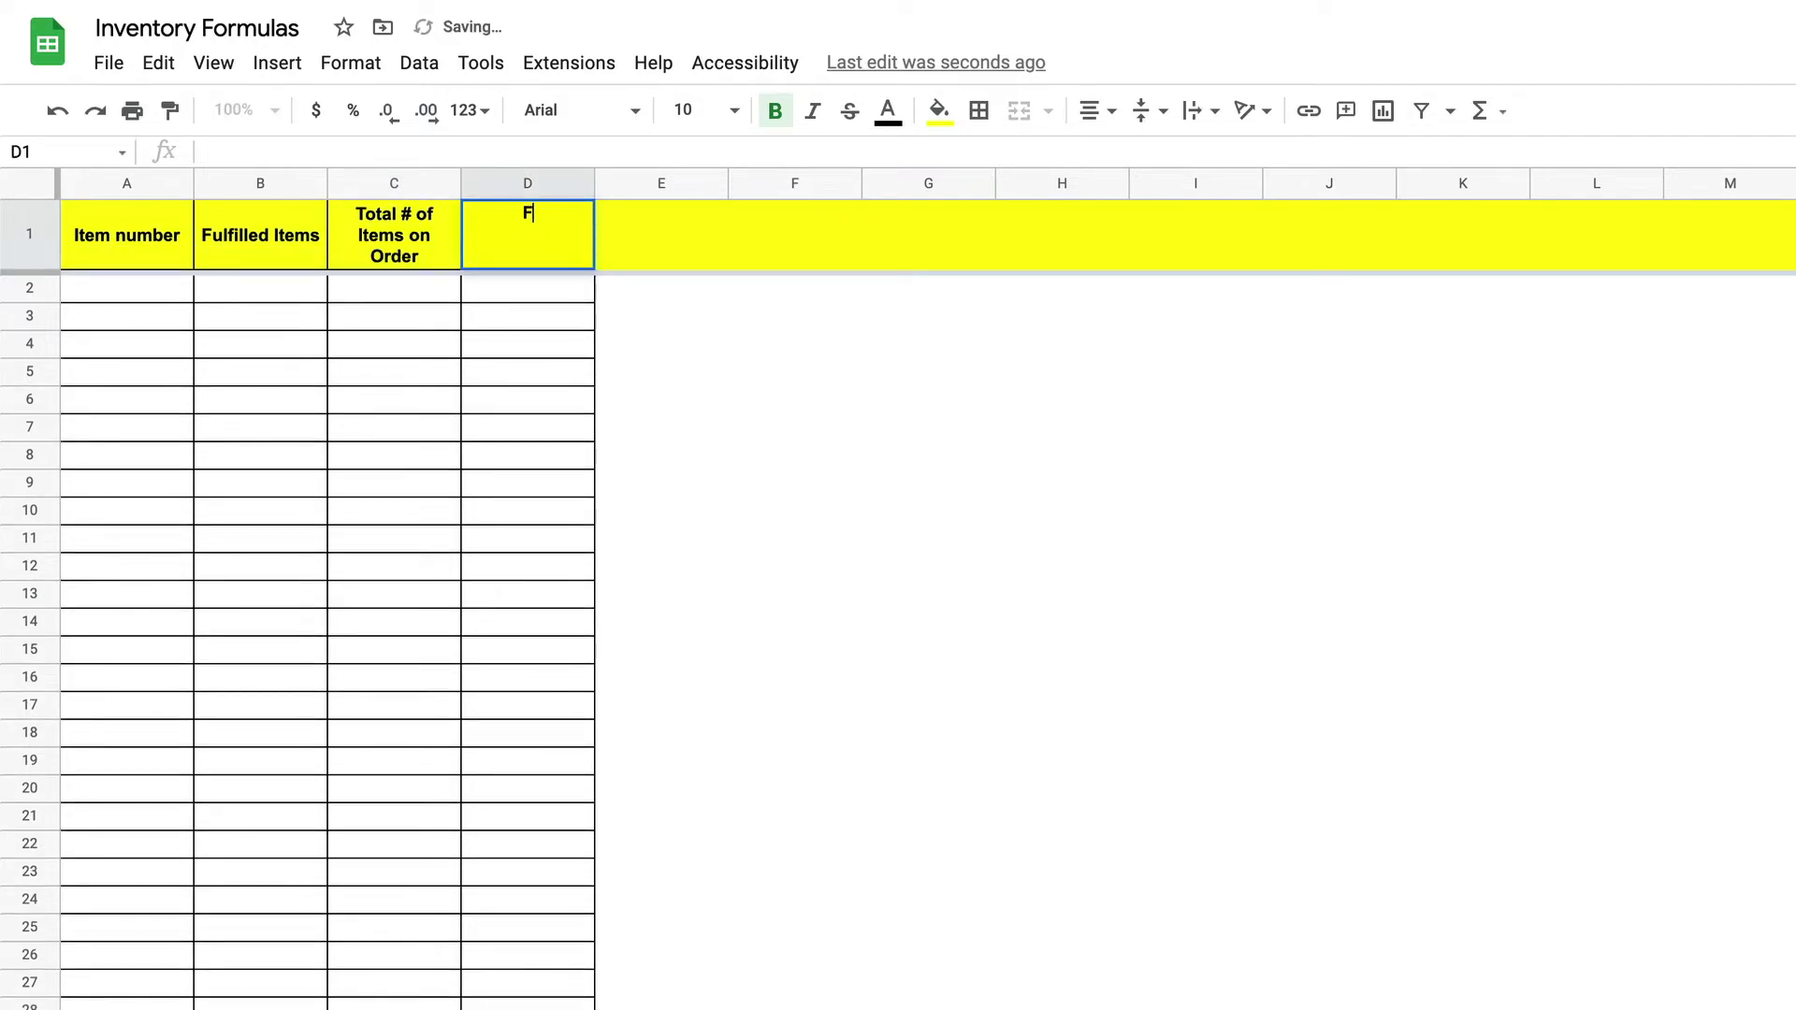
pyautogui.write('ill Rate')
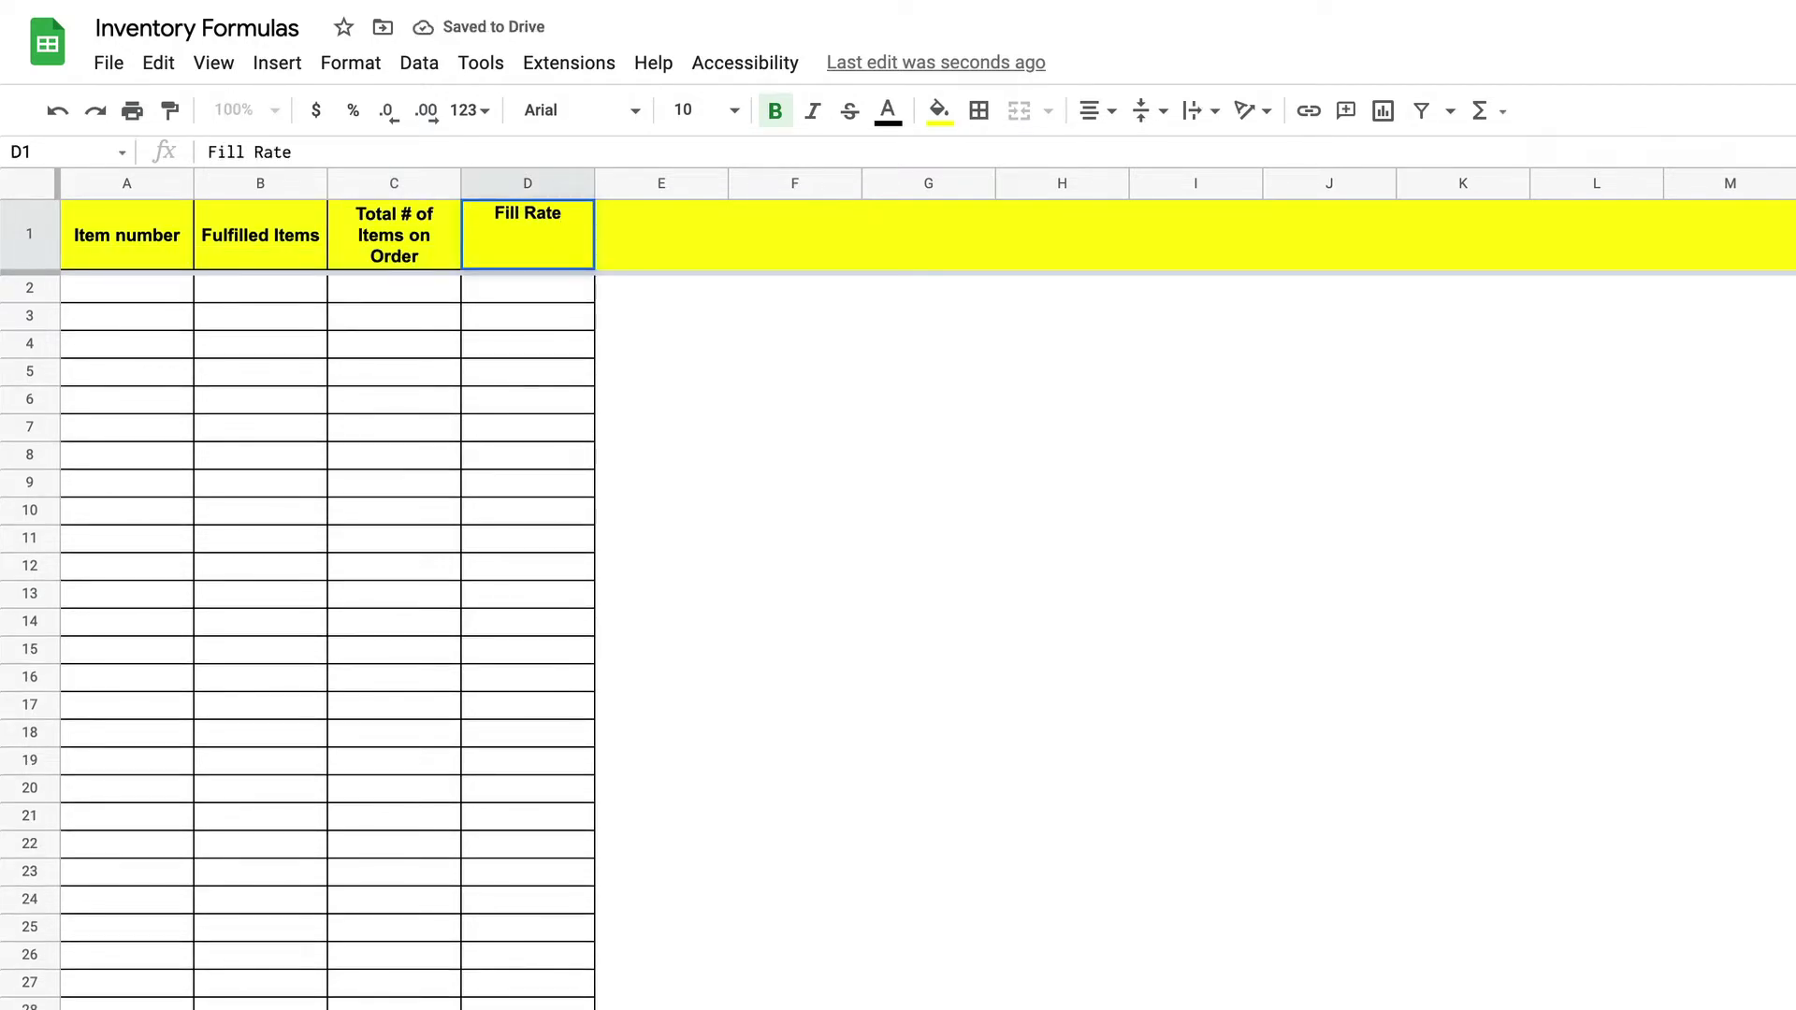
# Step: Give header row 1 Middle vertical alignment and Center horizontal alignment
pyautogui.click(821, 485)
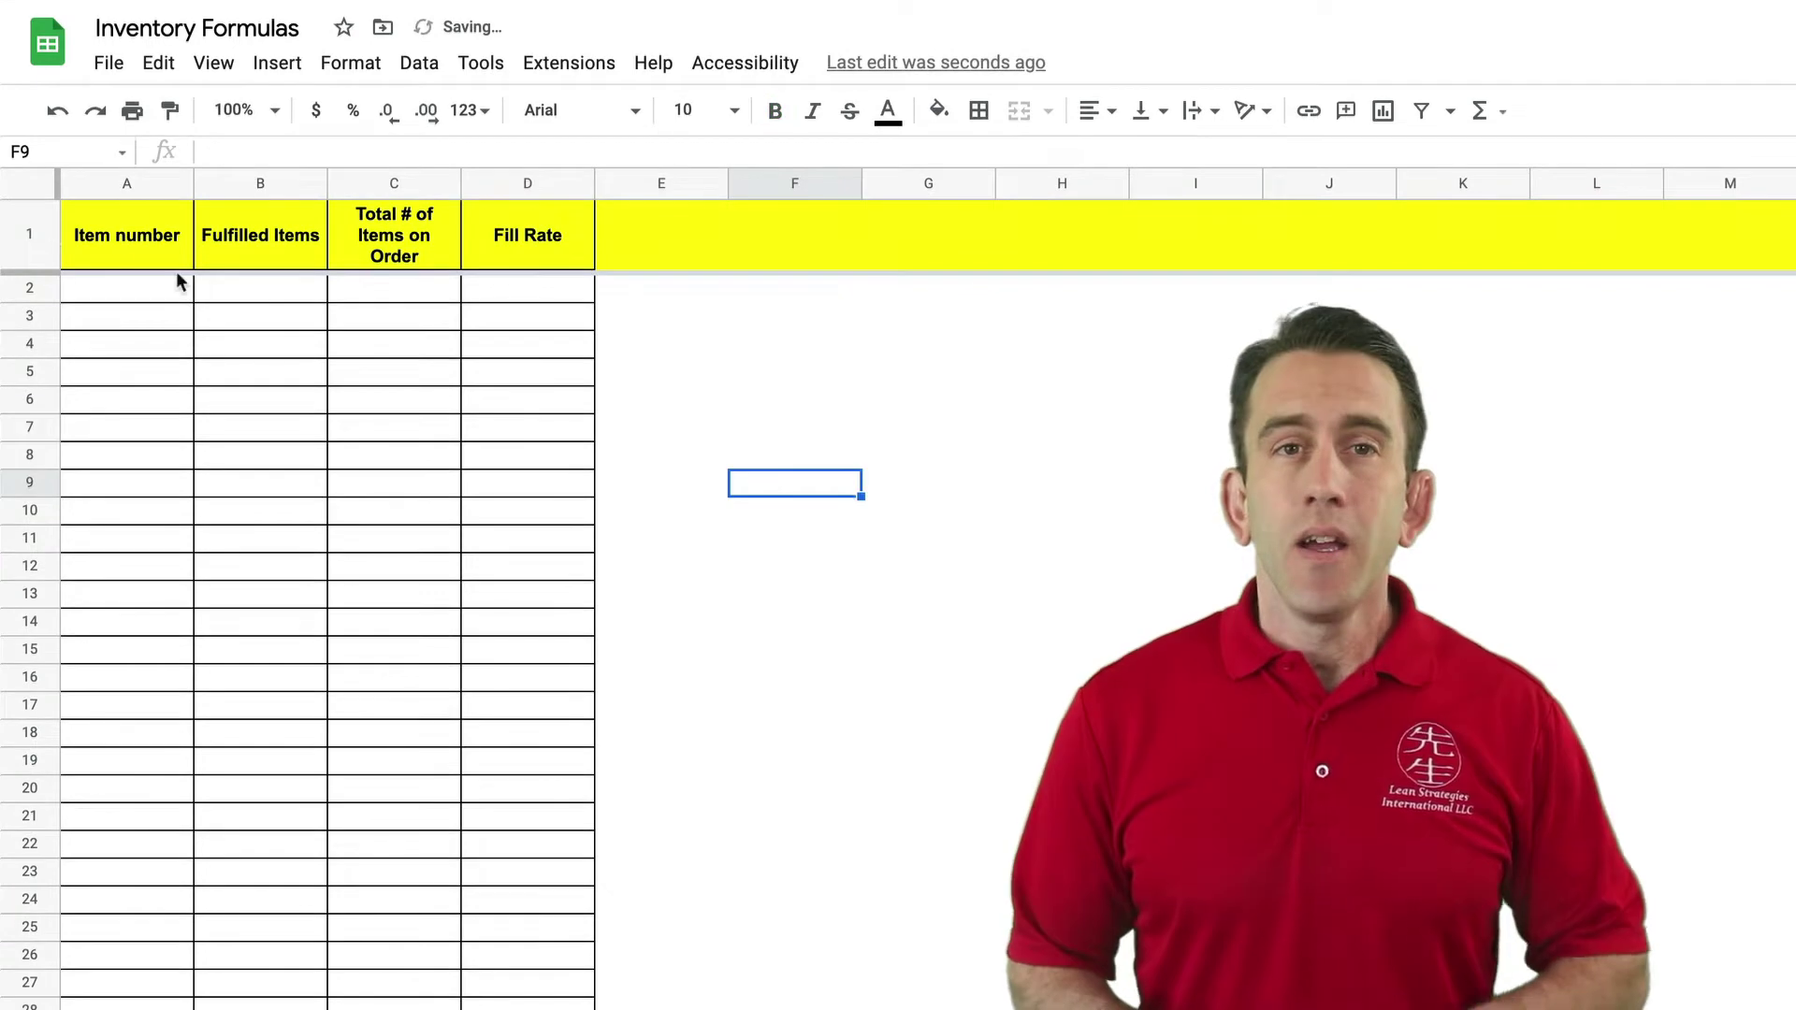
pyautogui.click(33, 235)
pyautogui.click(1156, 112)
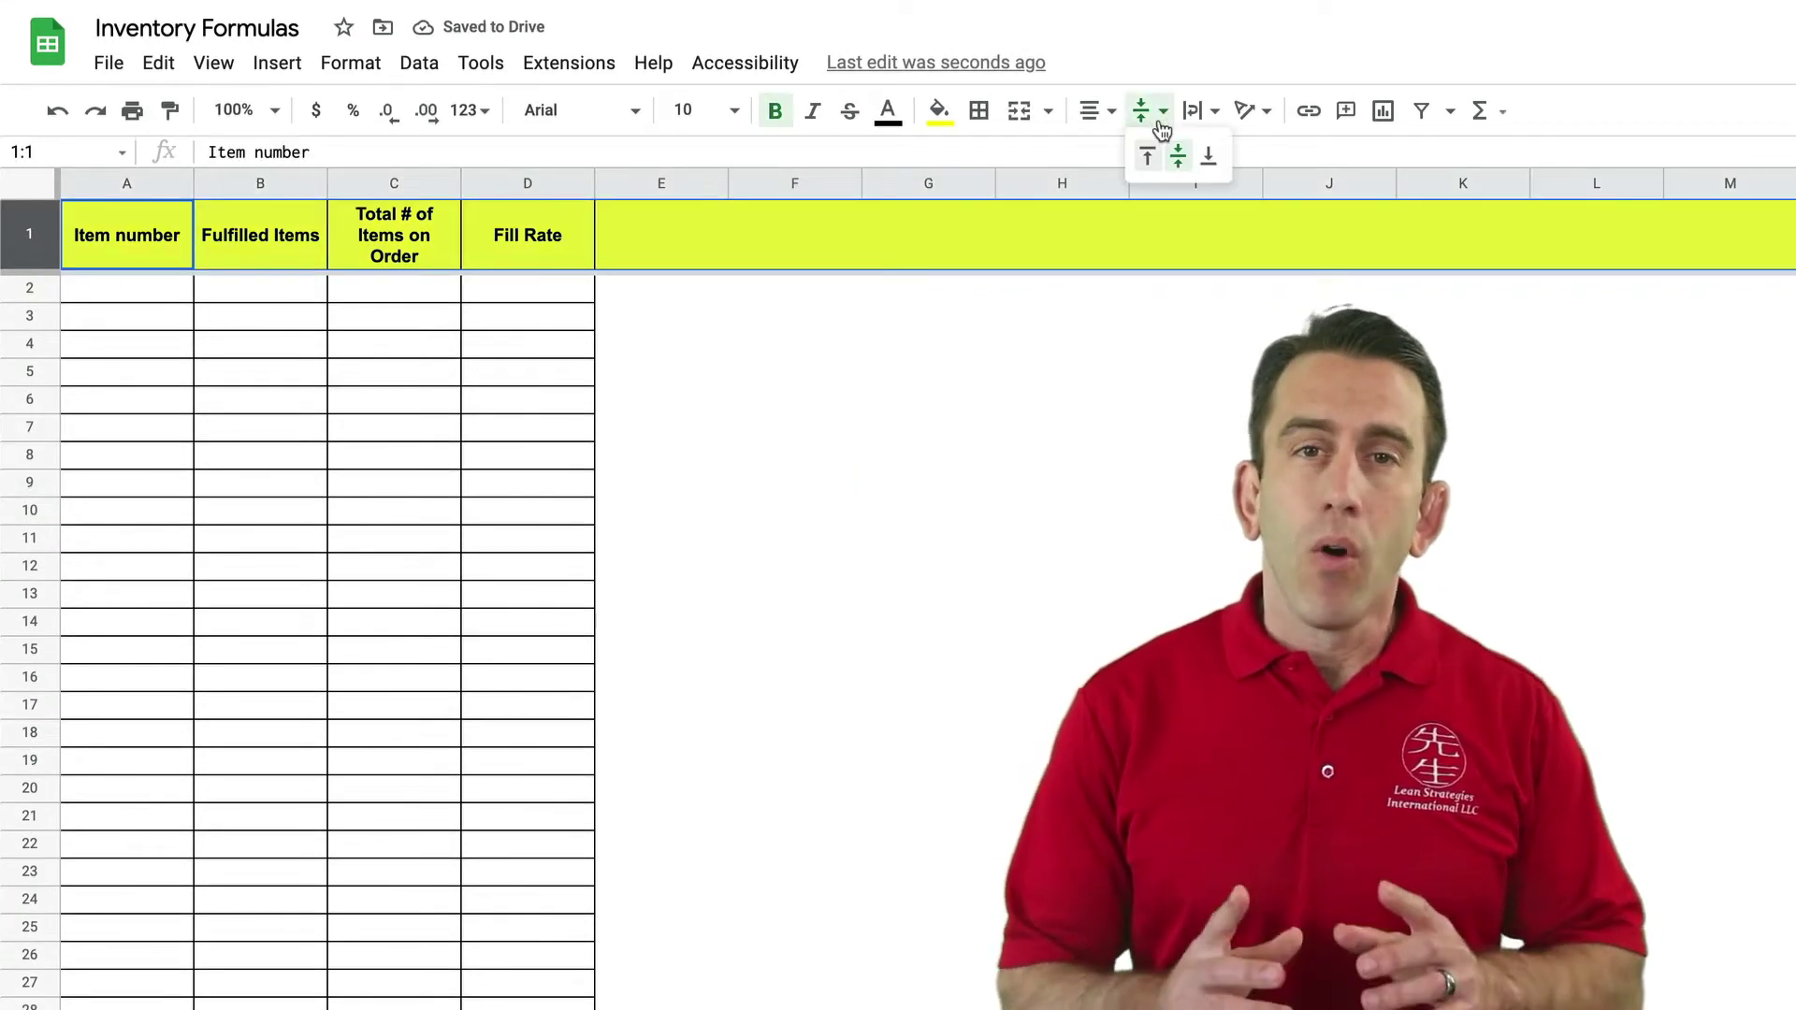
pyautogui.click(1178, 156)
pyautogui.click(1097, 110)
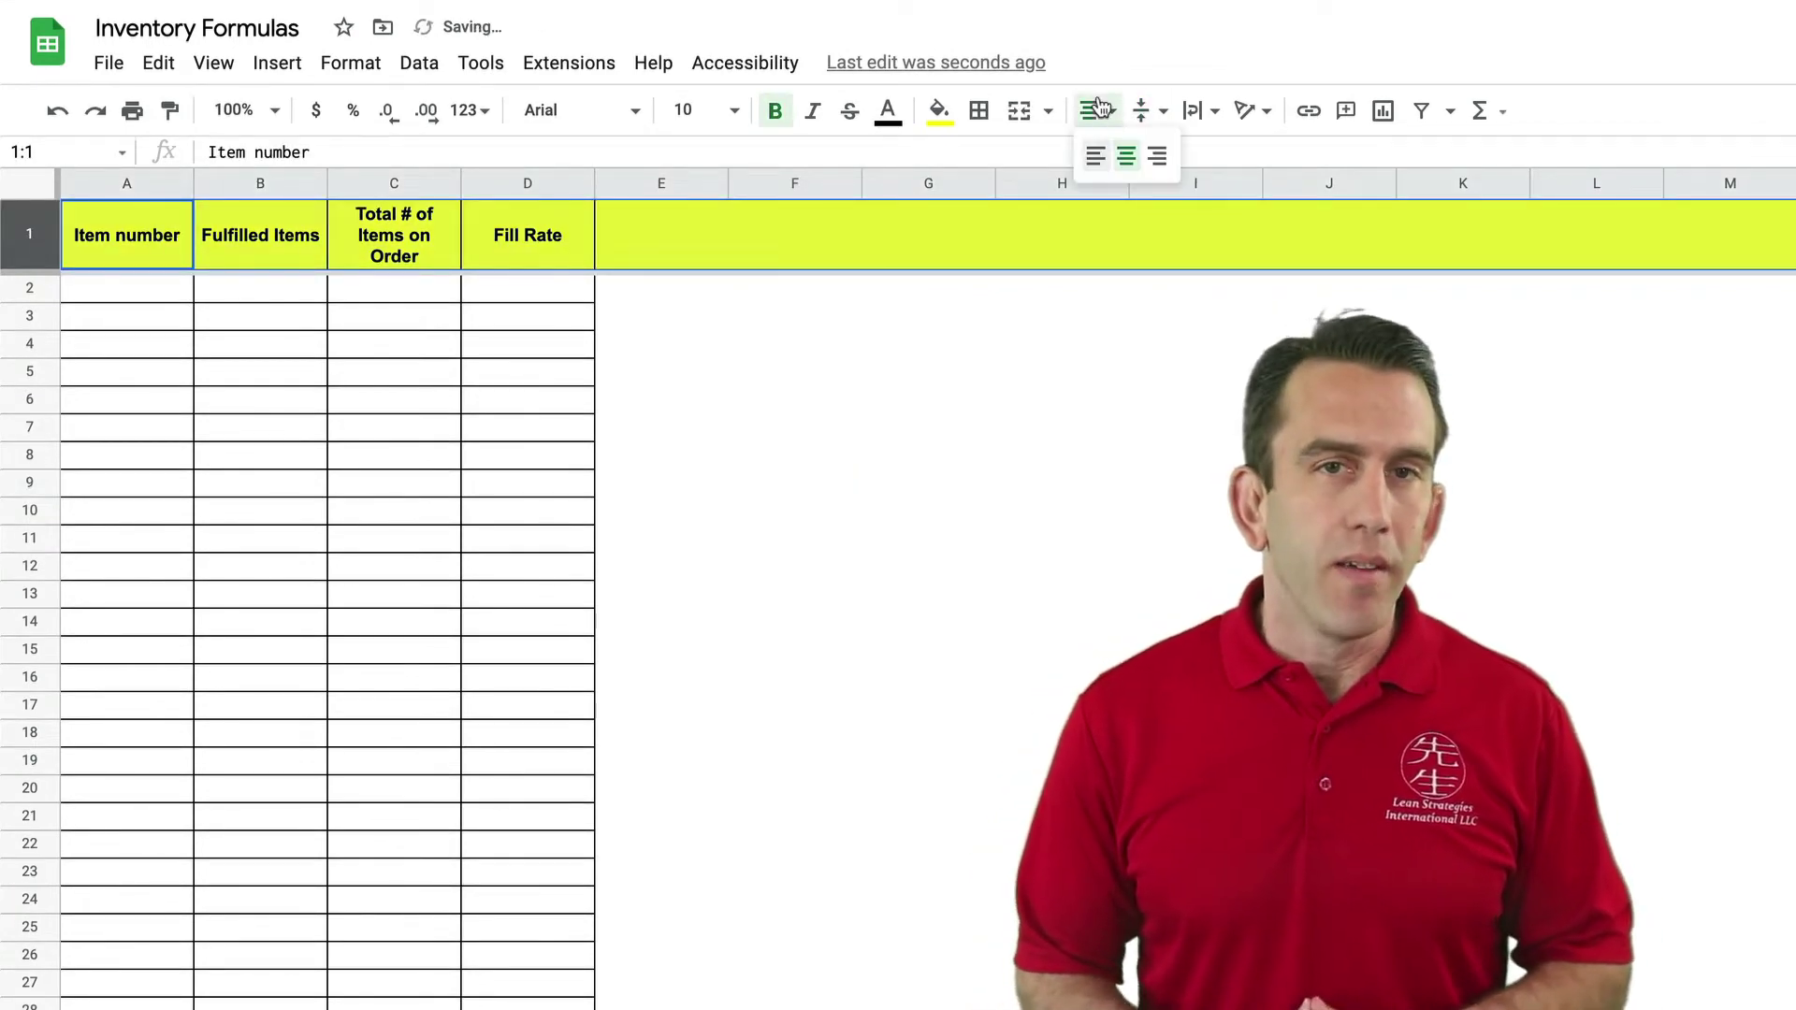
pyautogui.click(1125, 156)
pyautogui.click(954, 378)
pyautogui.click(397, 372)
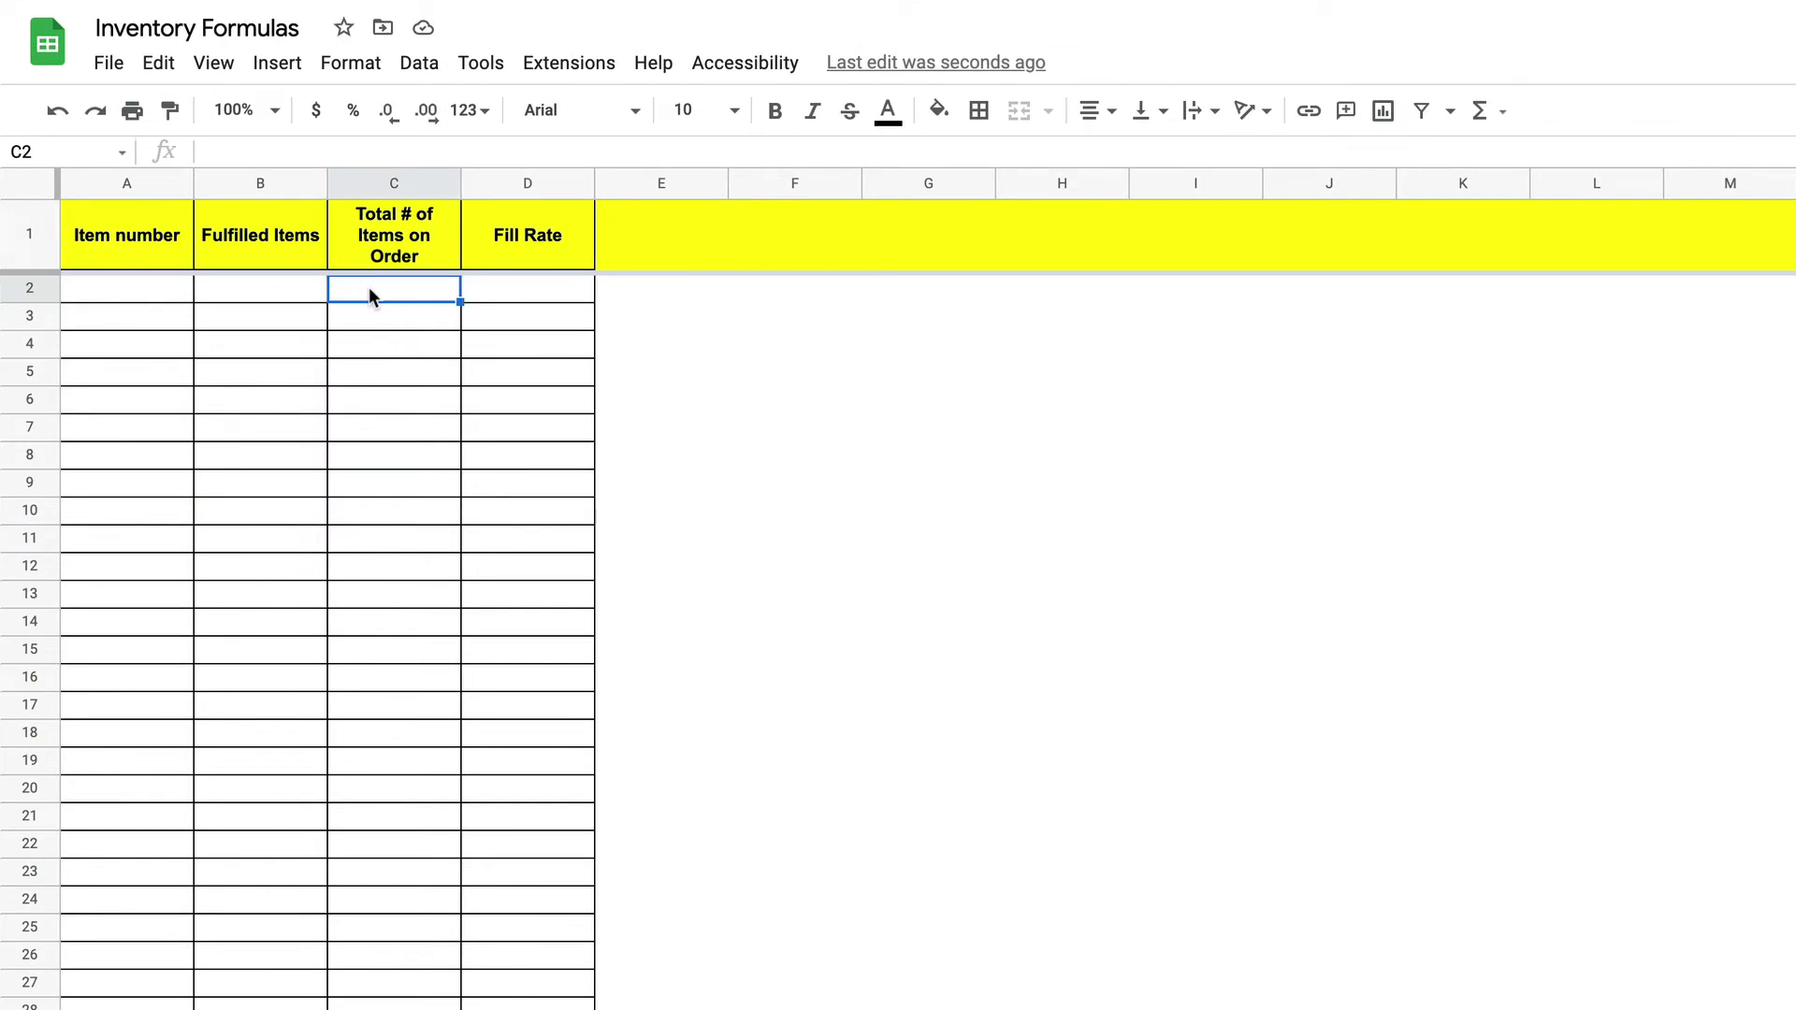
# Step: Enter the formula =IFERROR(B2/C2,"") in Fill Rate cell D2
pyautogui.click(517, 292)
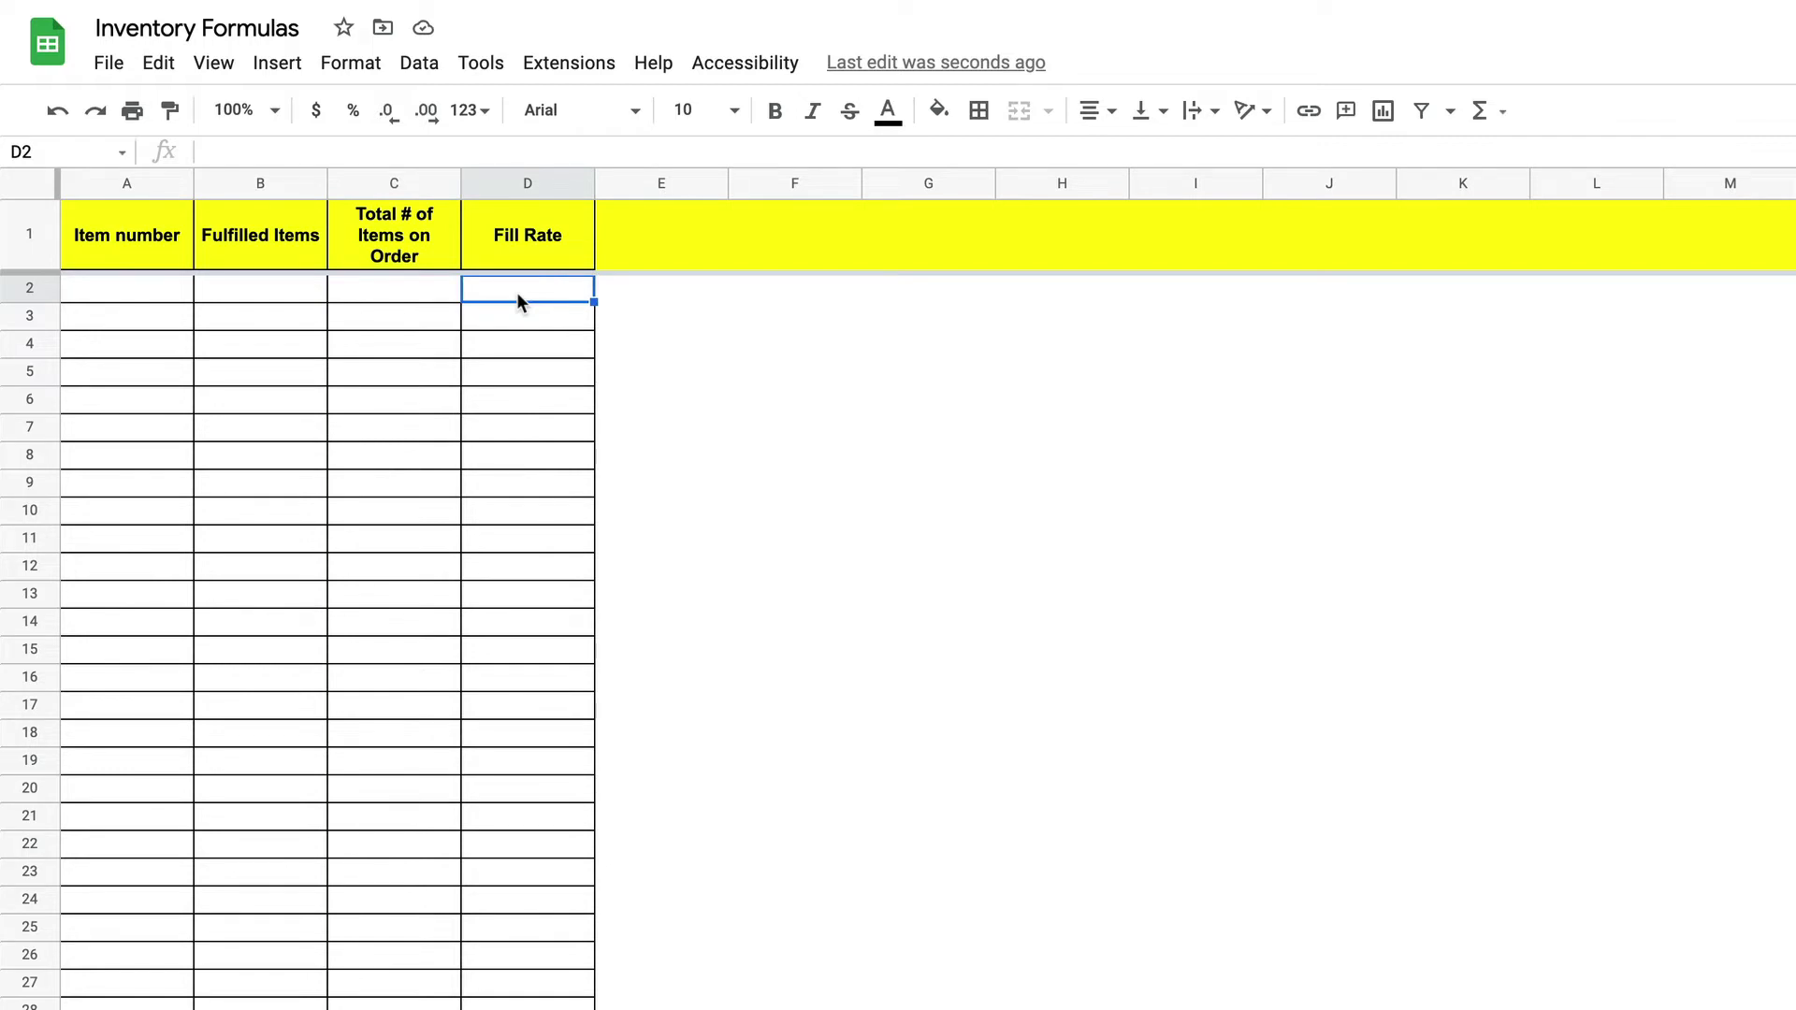
pyautogui.write('=')
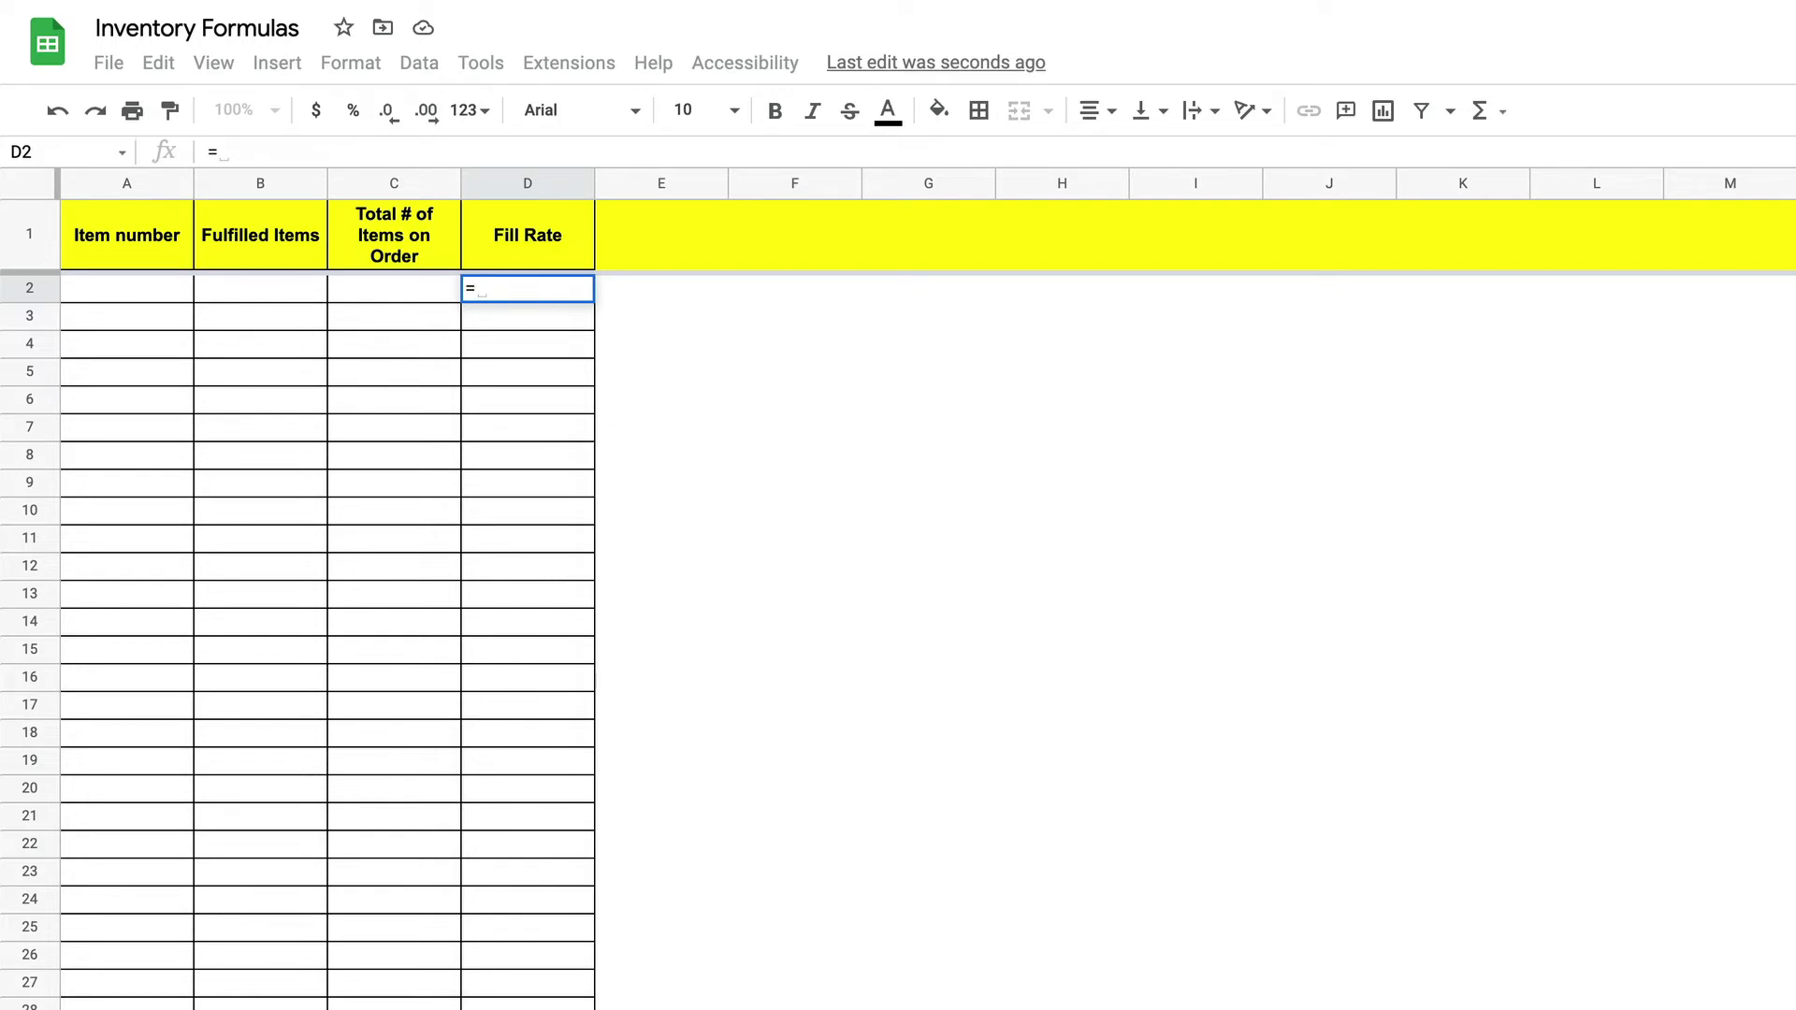
pyautogui.write('IFERROR')
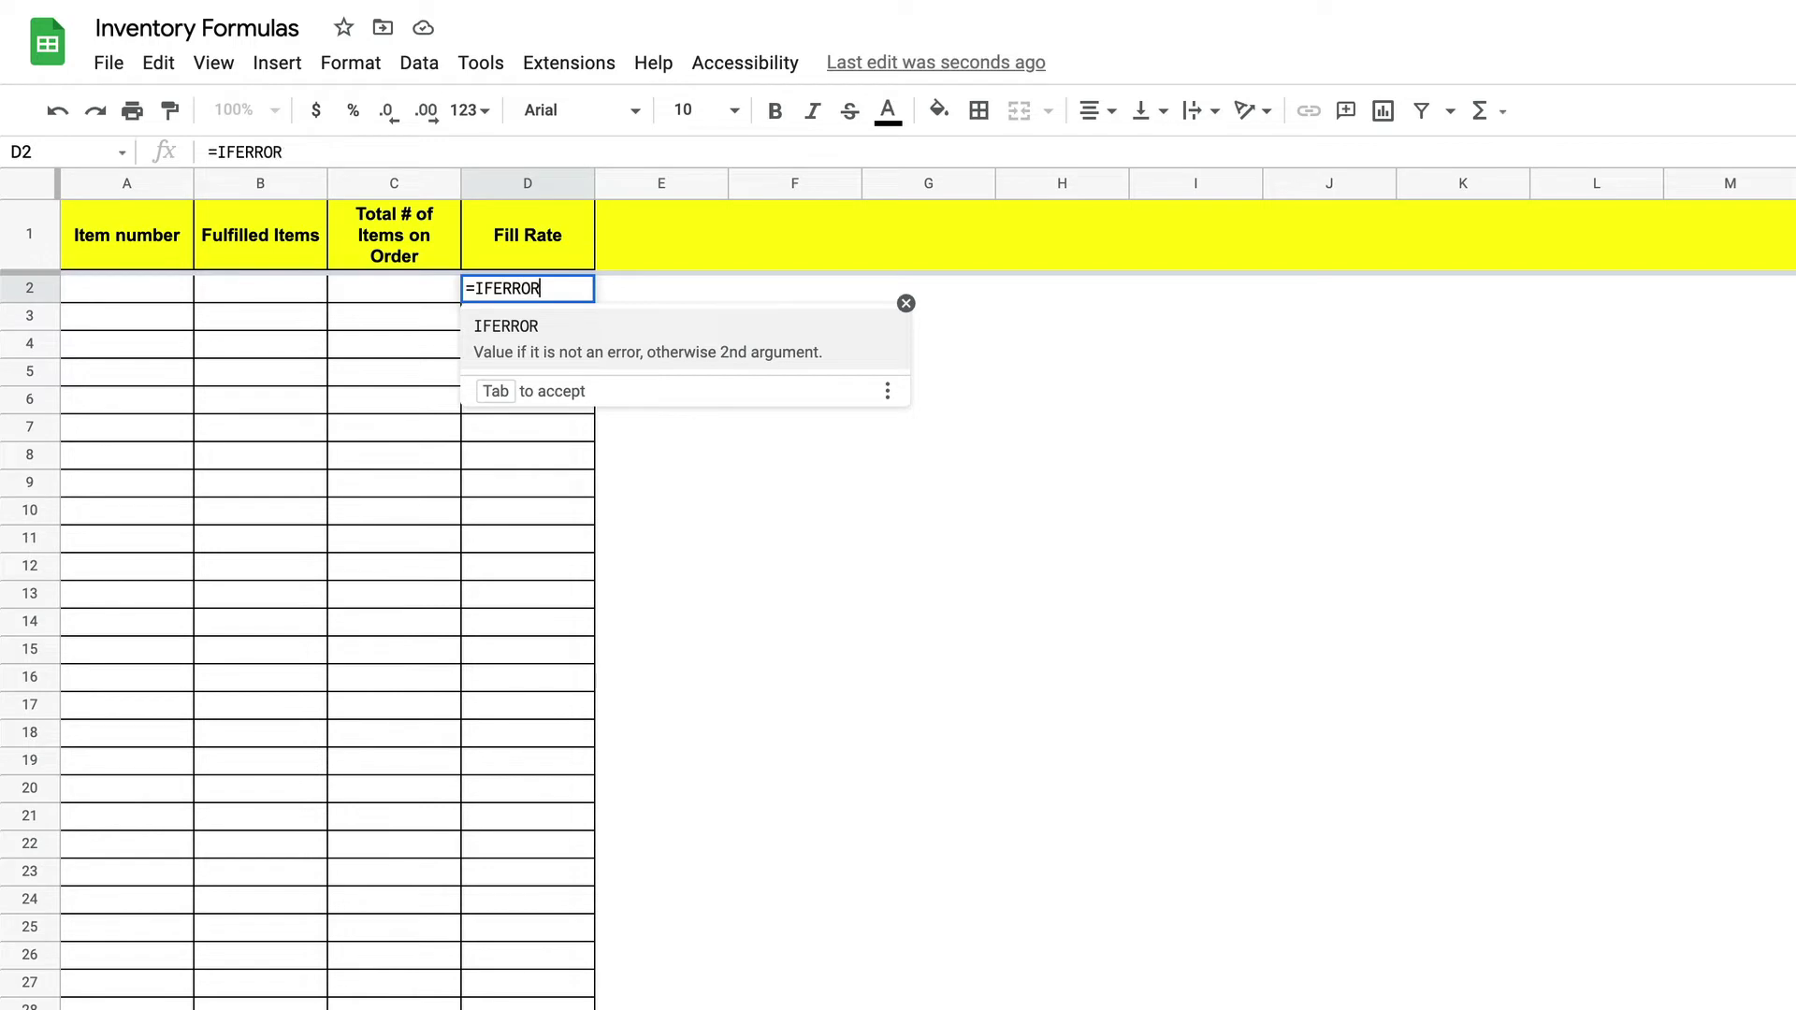
pyautogui.write('(')
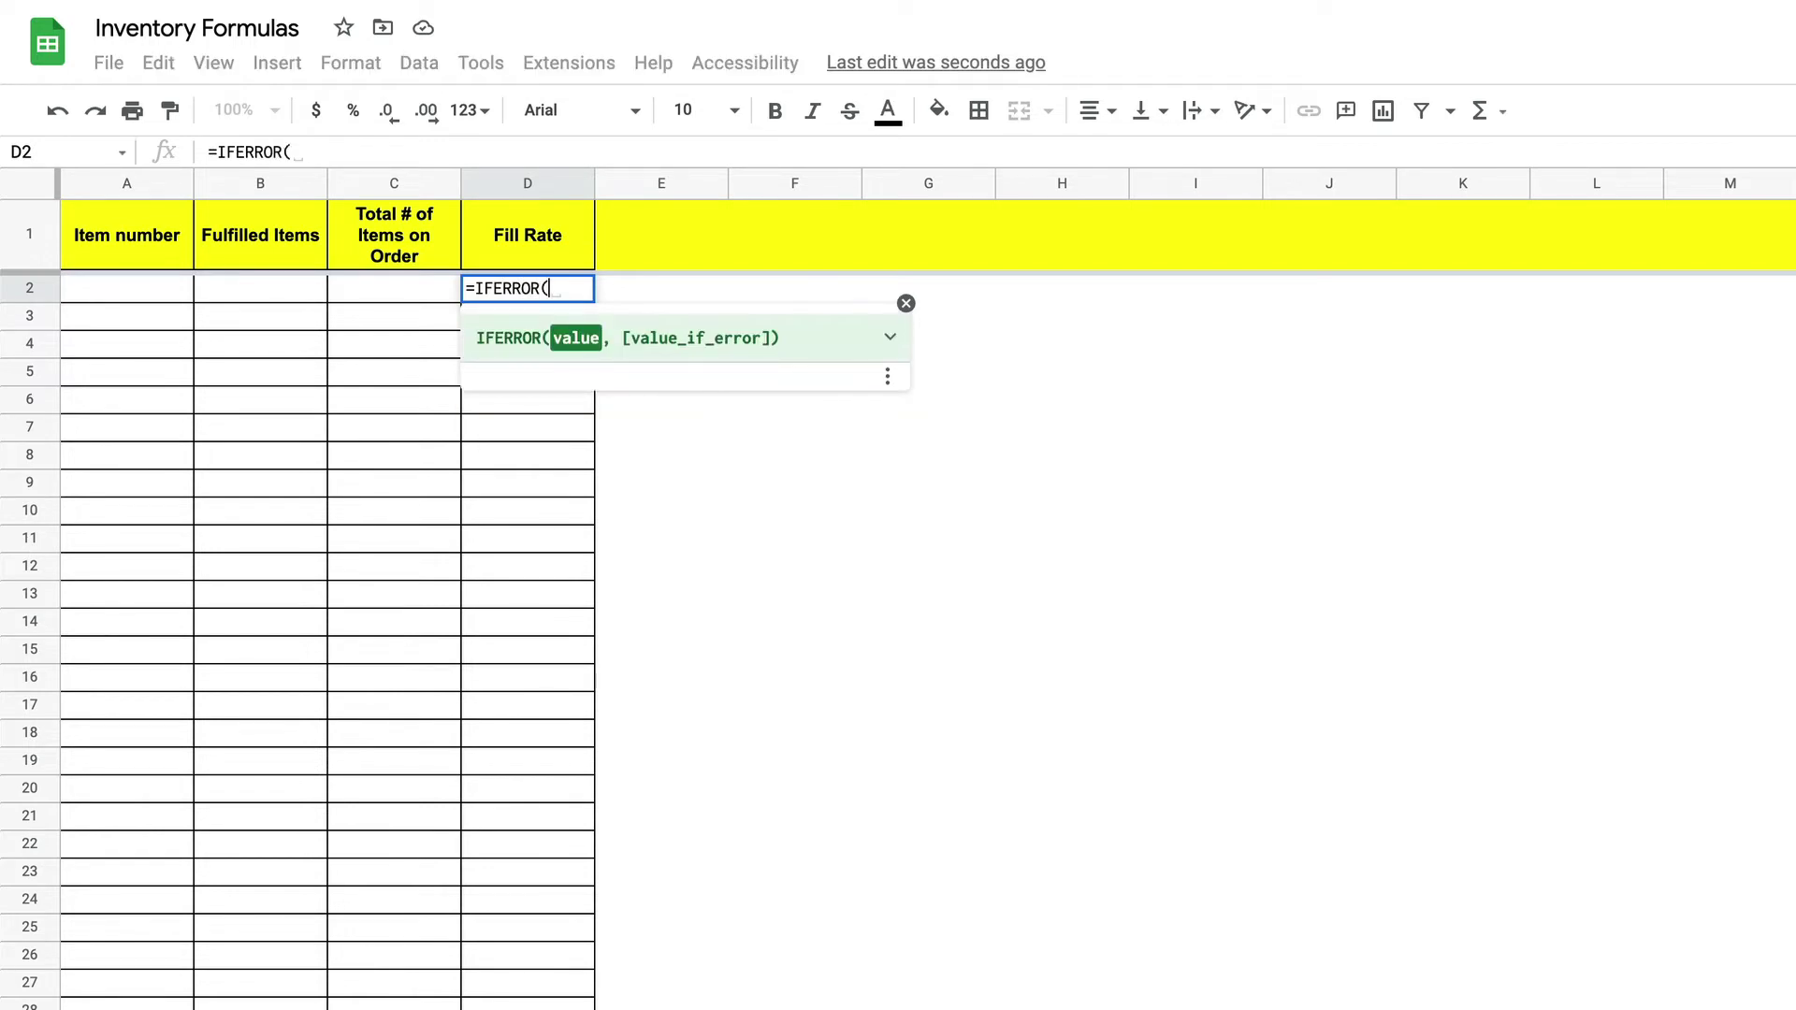
pyautogui.click(301, 299)
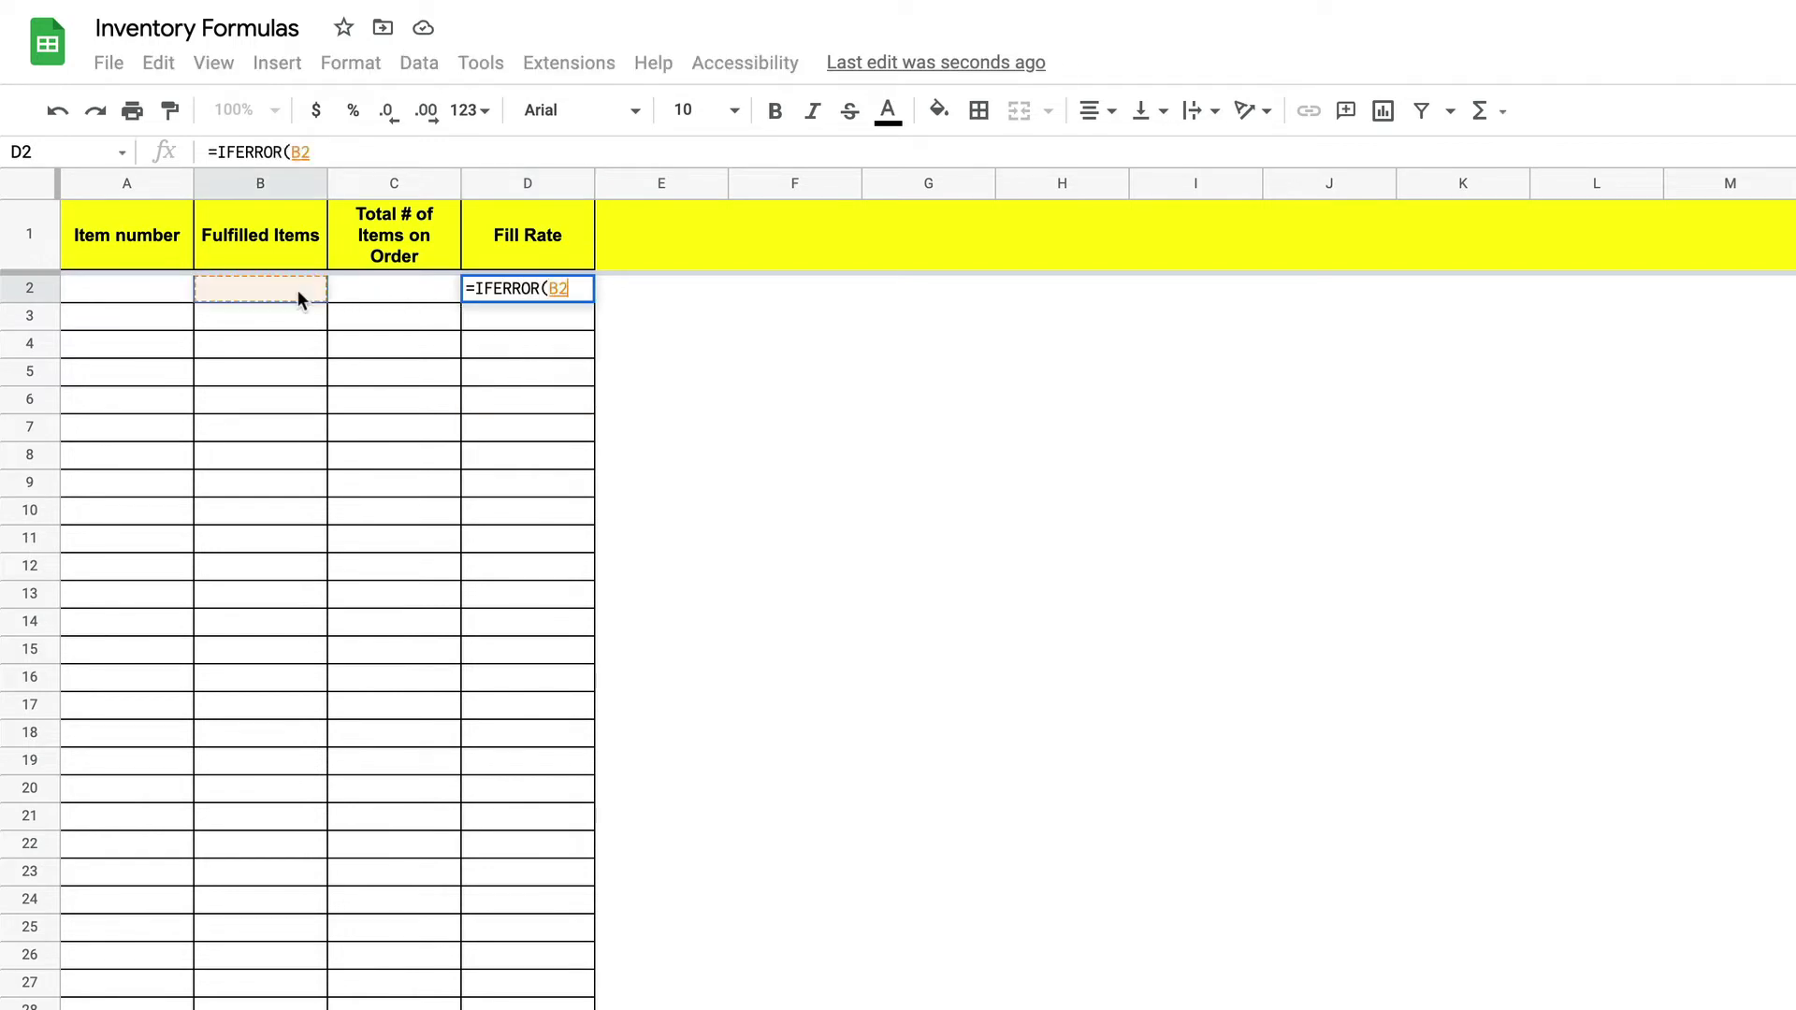
pyautogui.write('/')
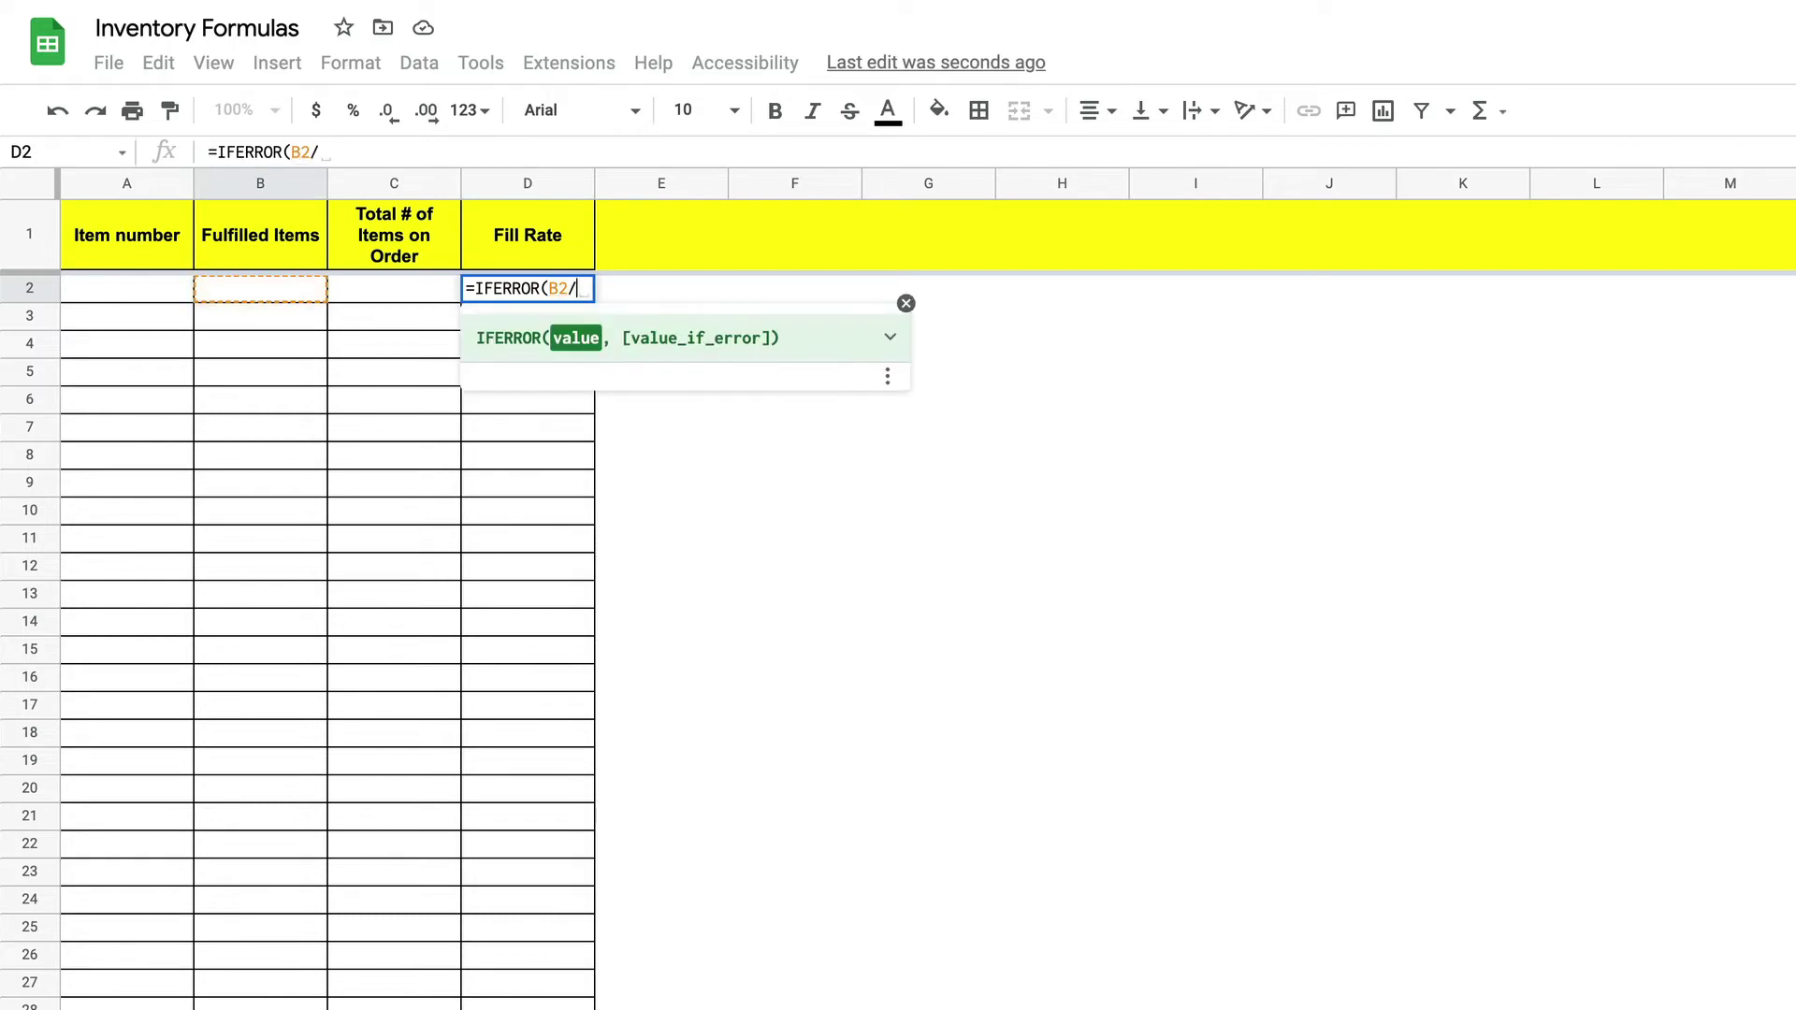
pyautogui.click(359, 296)
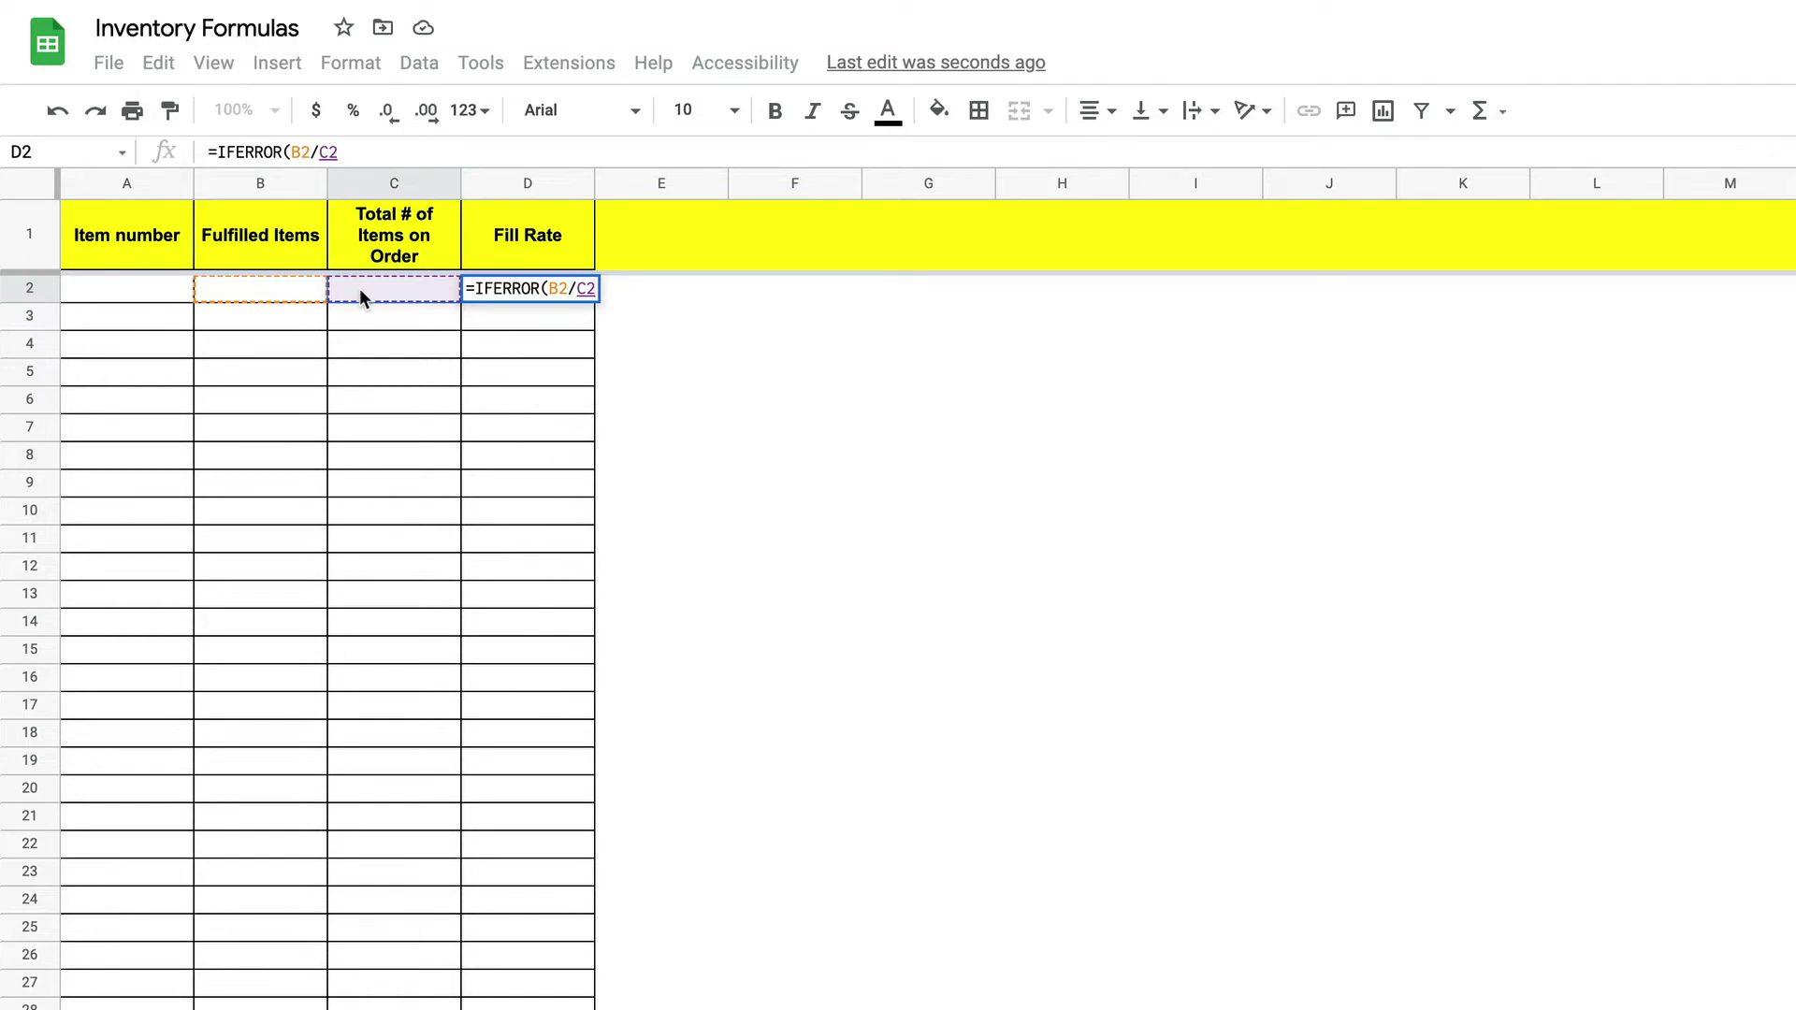
pyautogui.write(',')
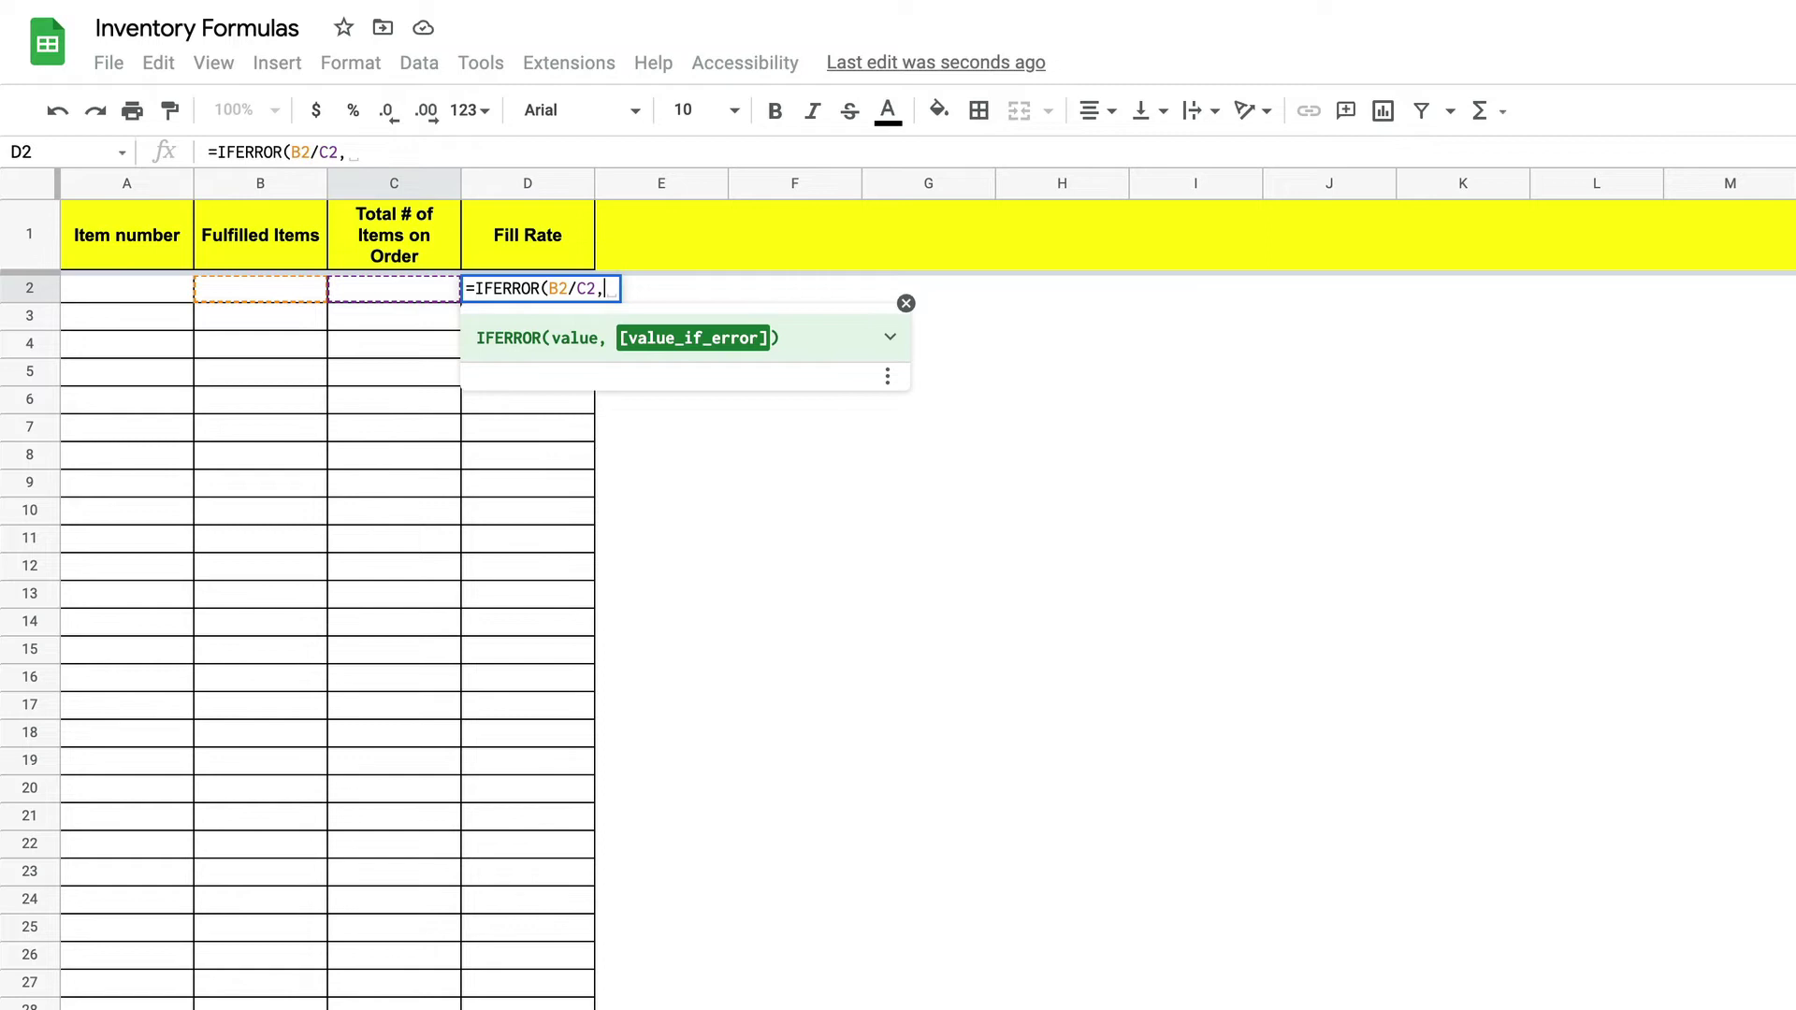
pyautogui.write('""')
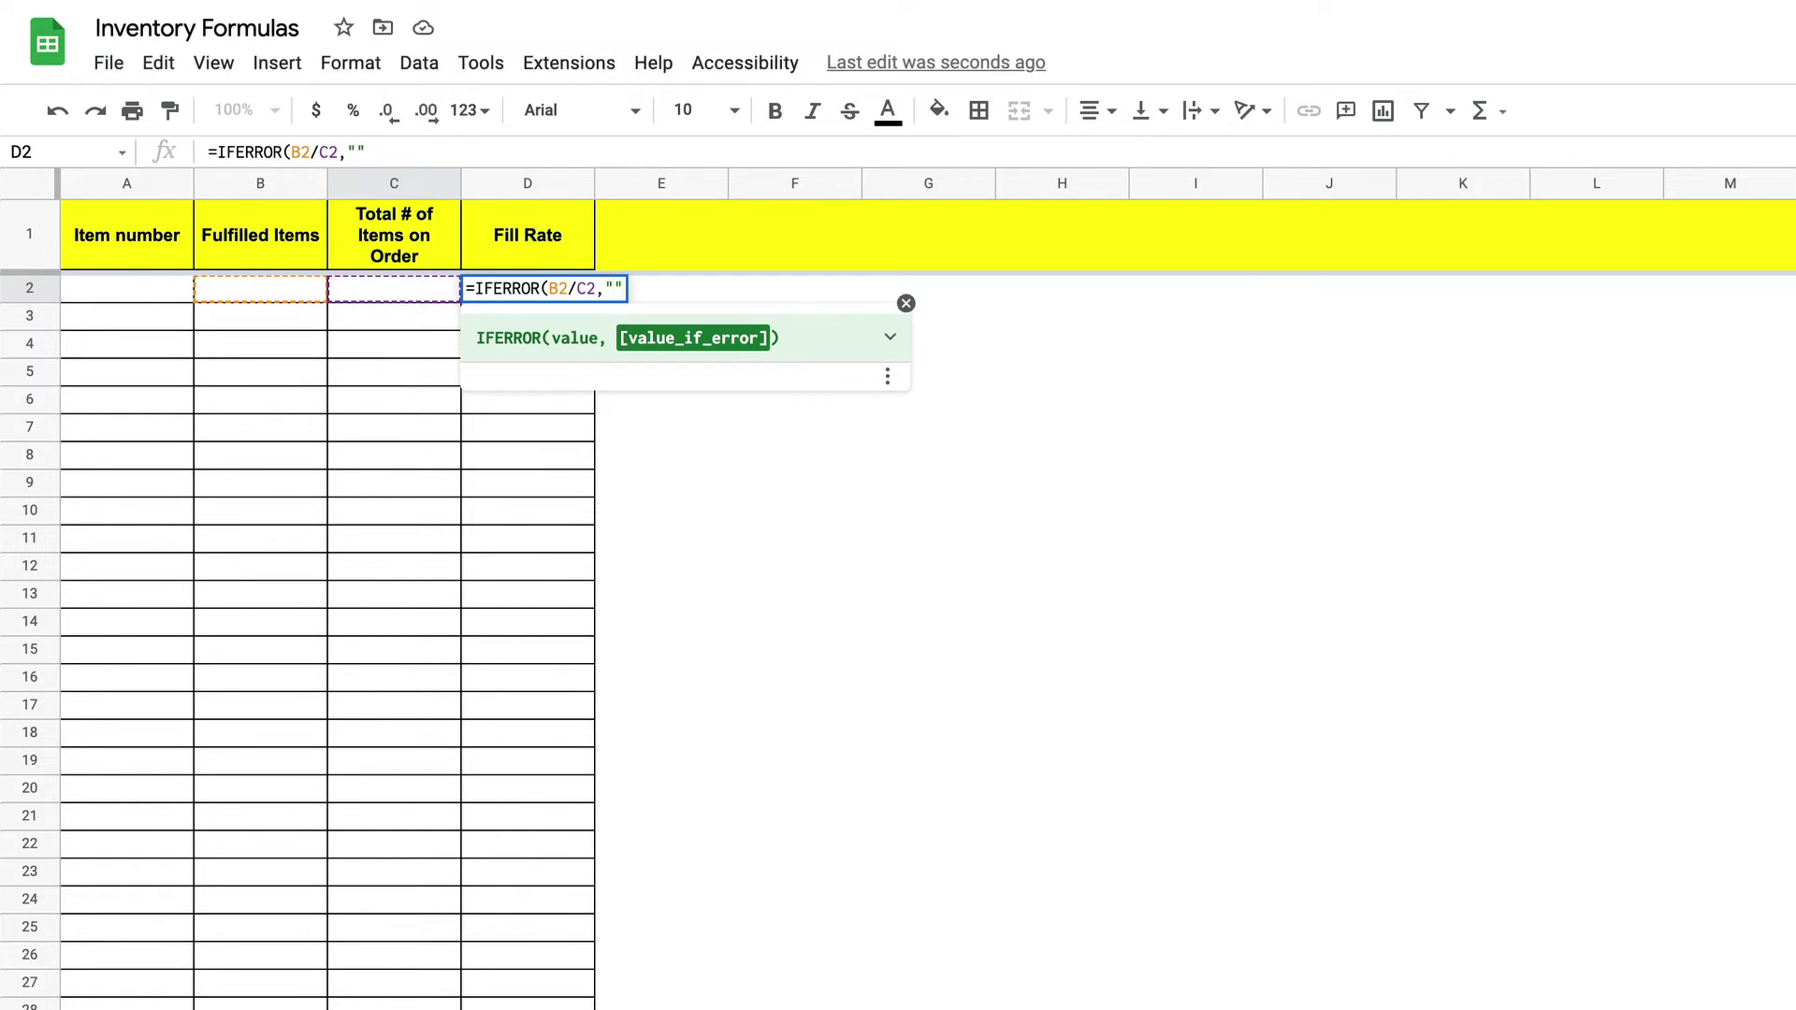
pyautogui.write(')')
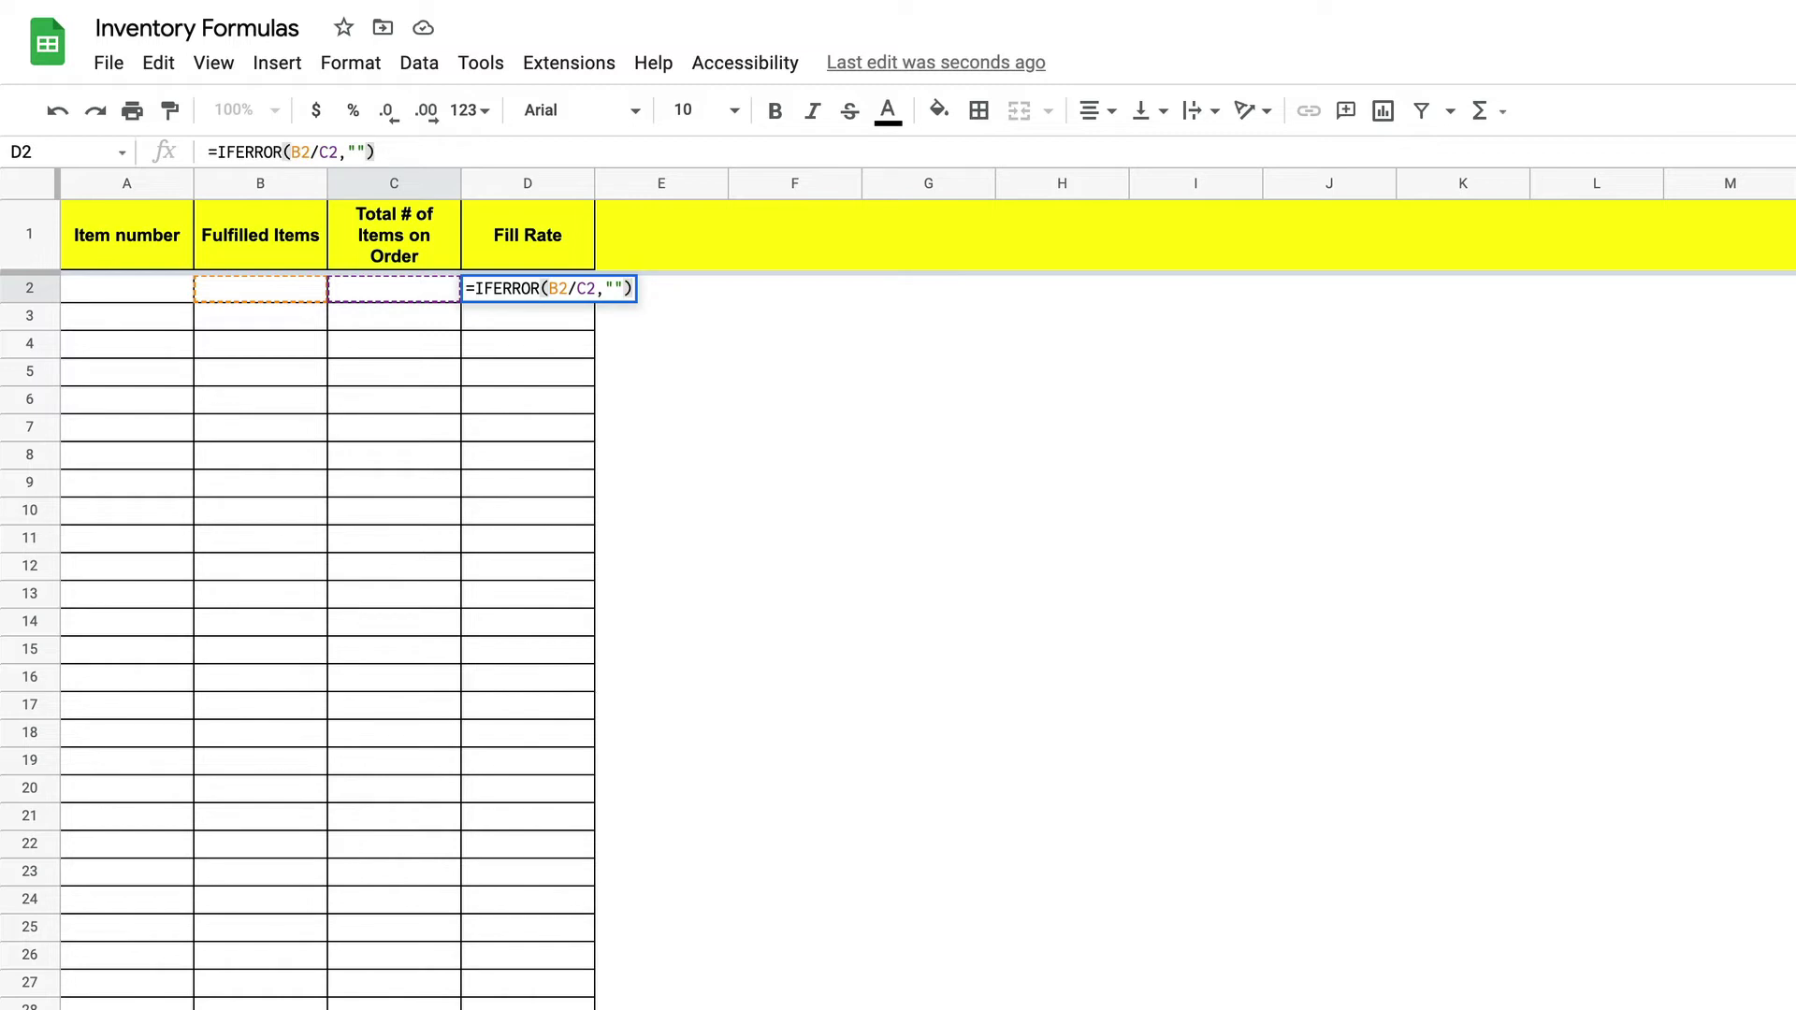
pyautogui.press('Return')
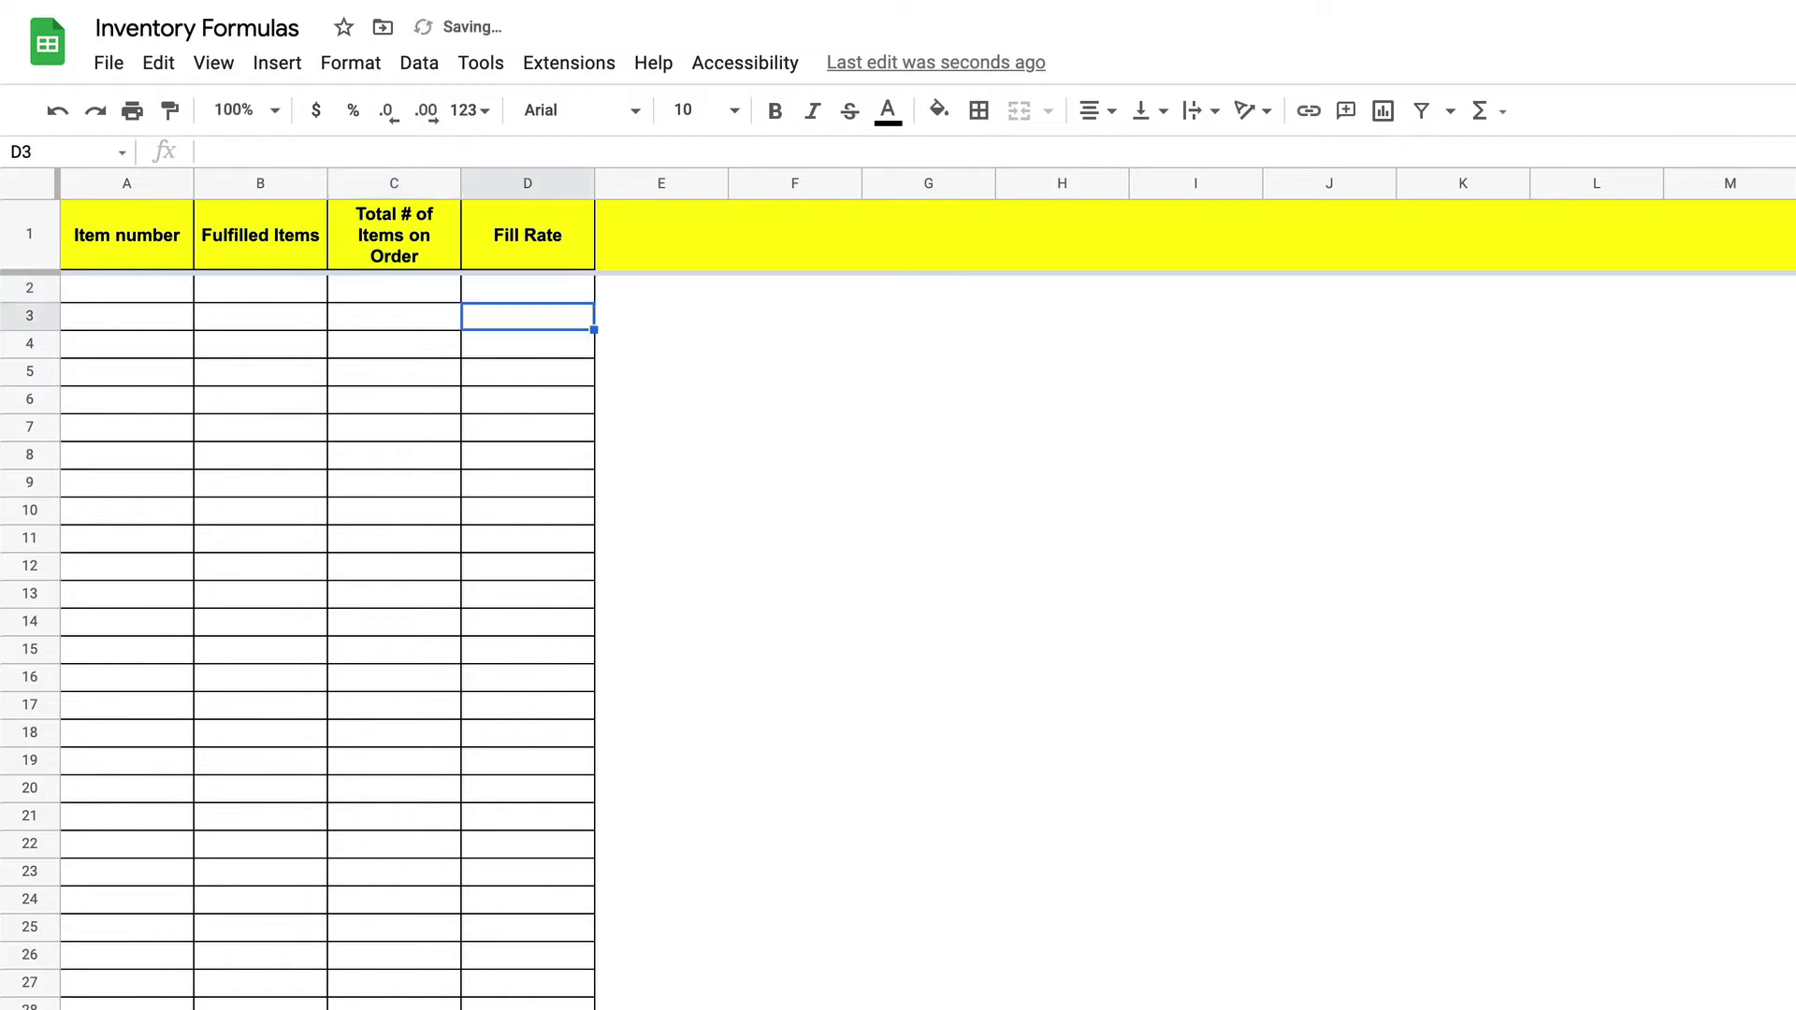
# Step: Test the D2 formula with a value in B2, clear the test values, and copy D2
pyautogui.click(287, 295)
pyautogui.write('25')
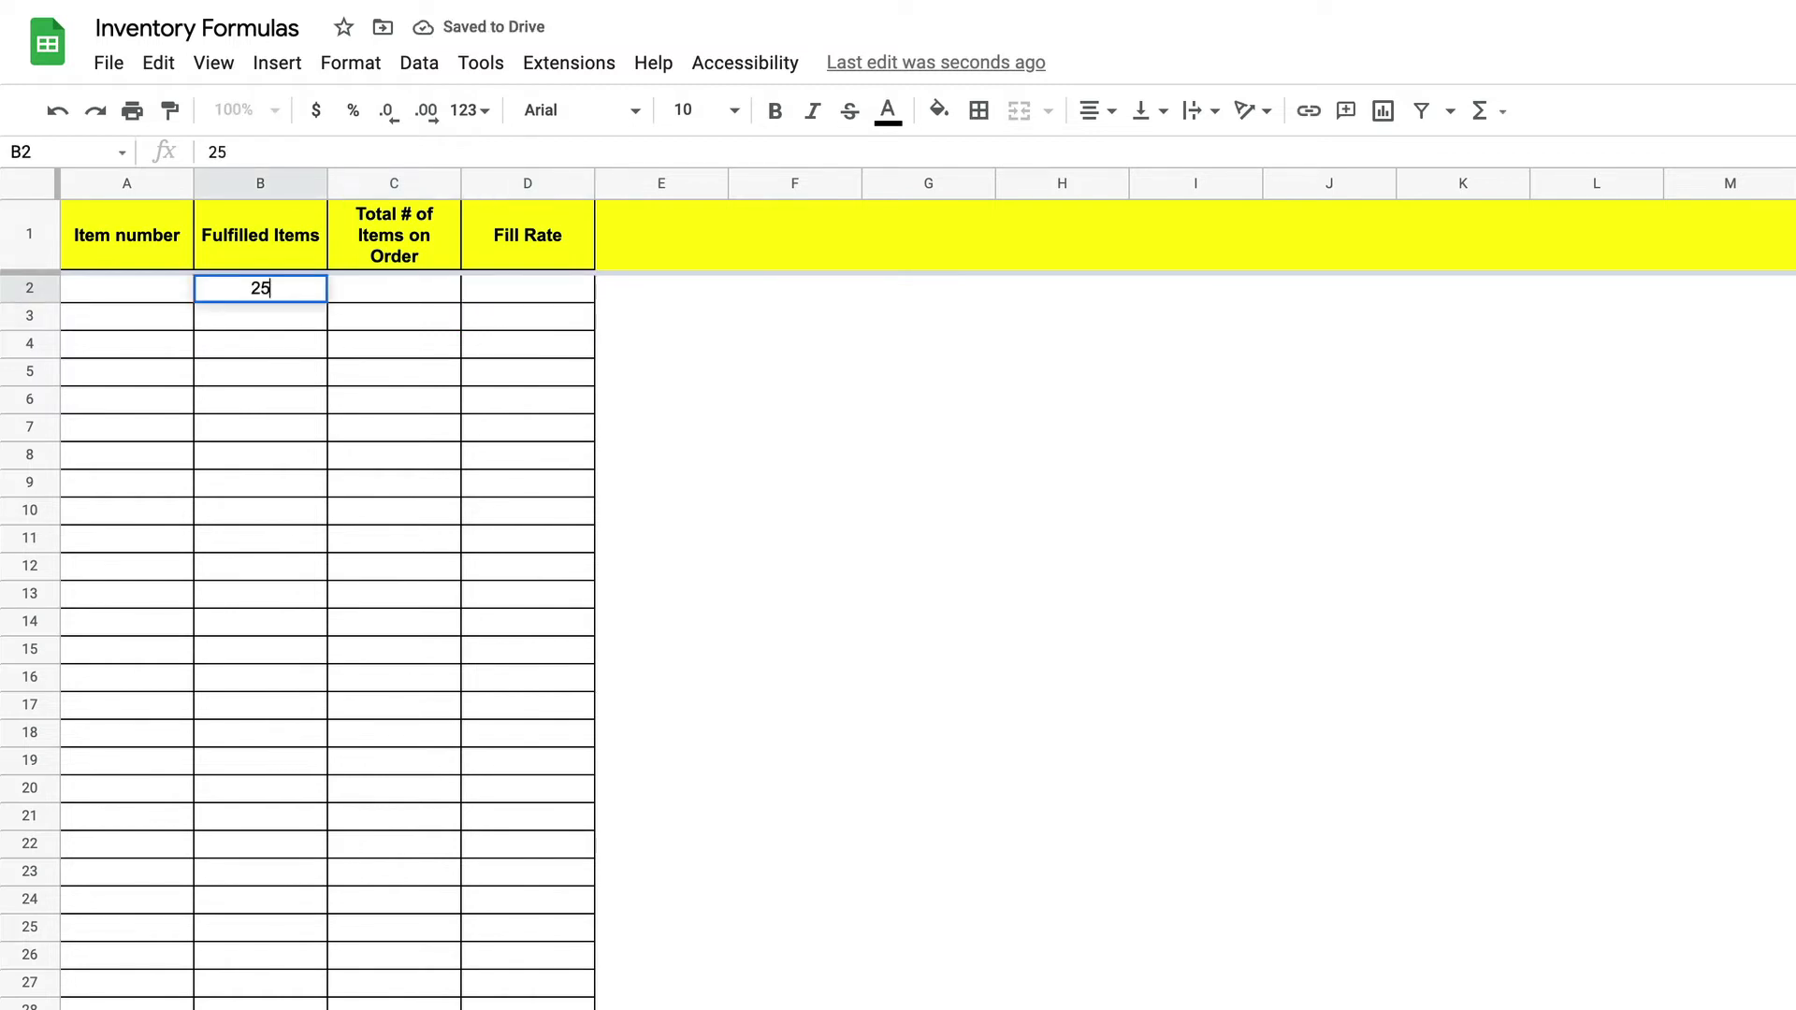
pyautogui.press('Return')
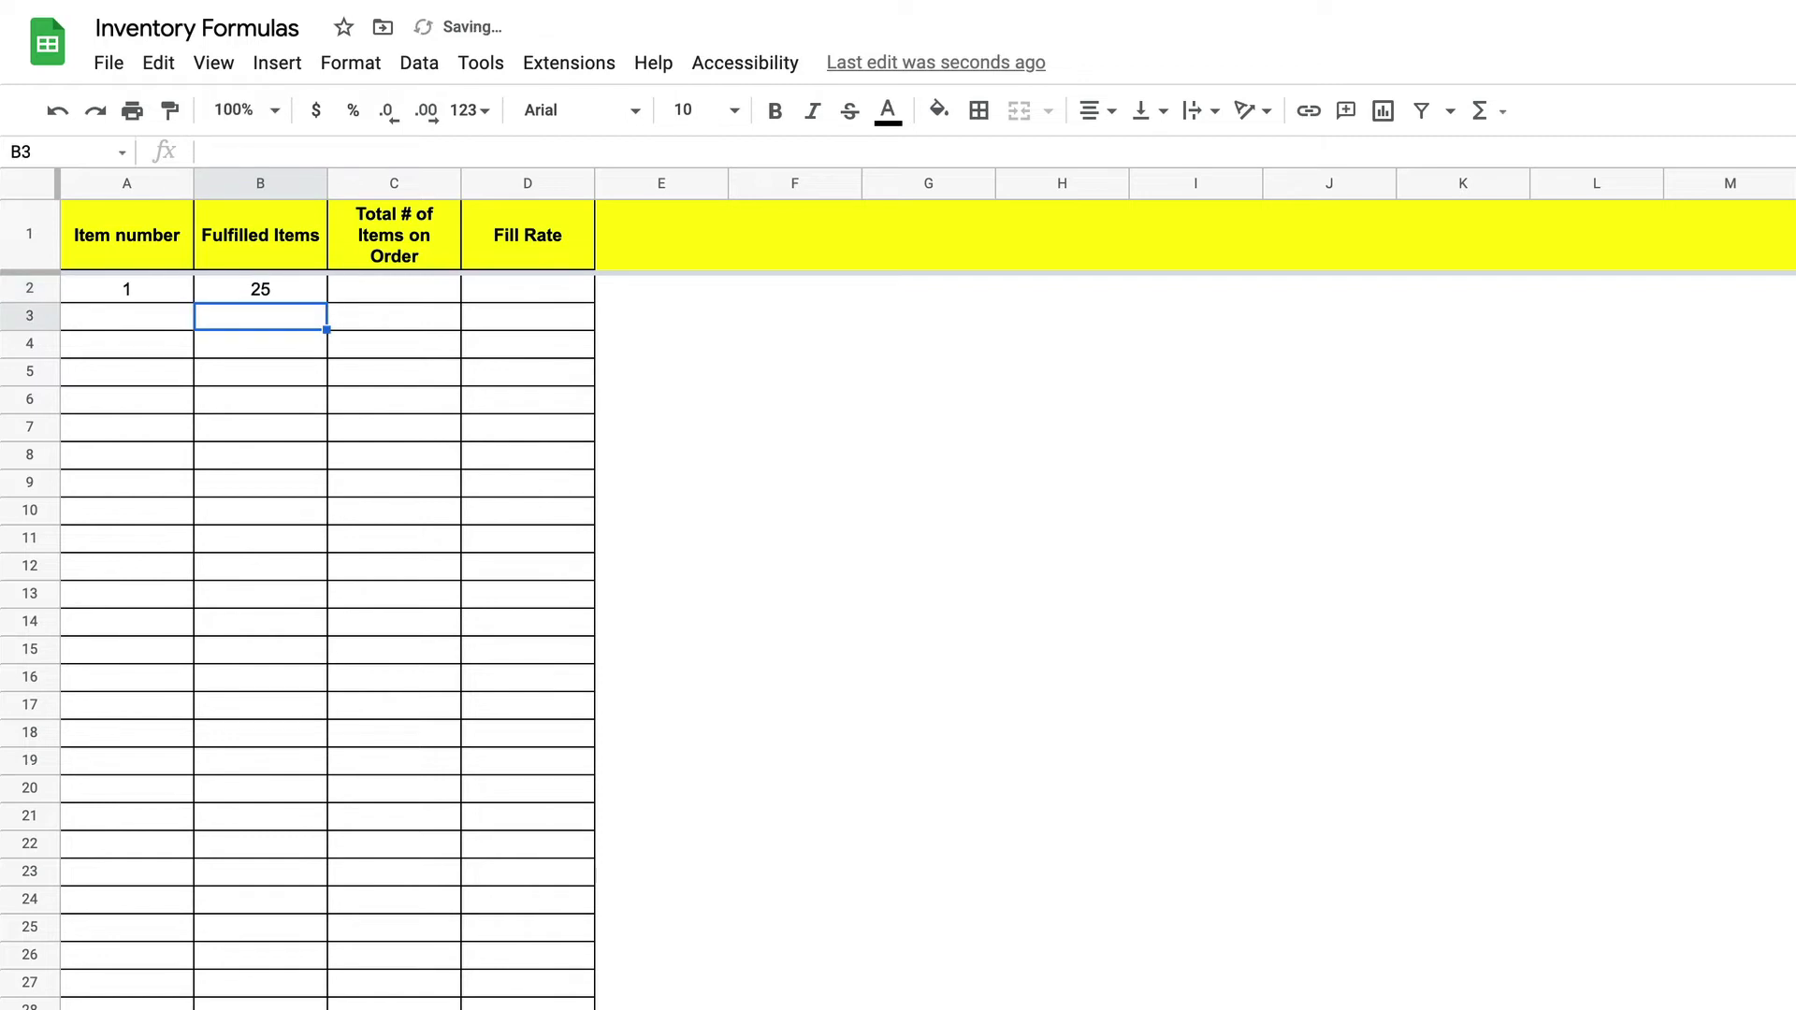
pyautogui.click(529, 296)
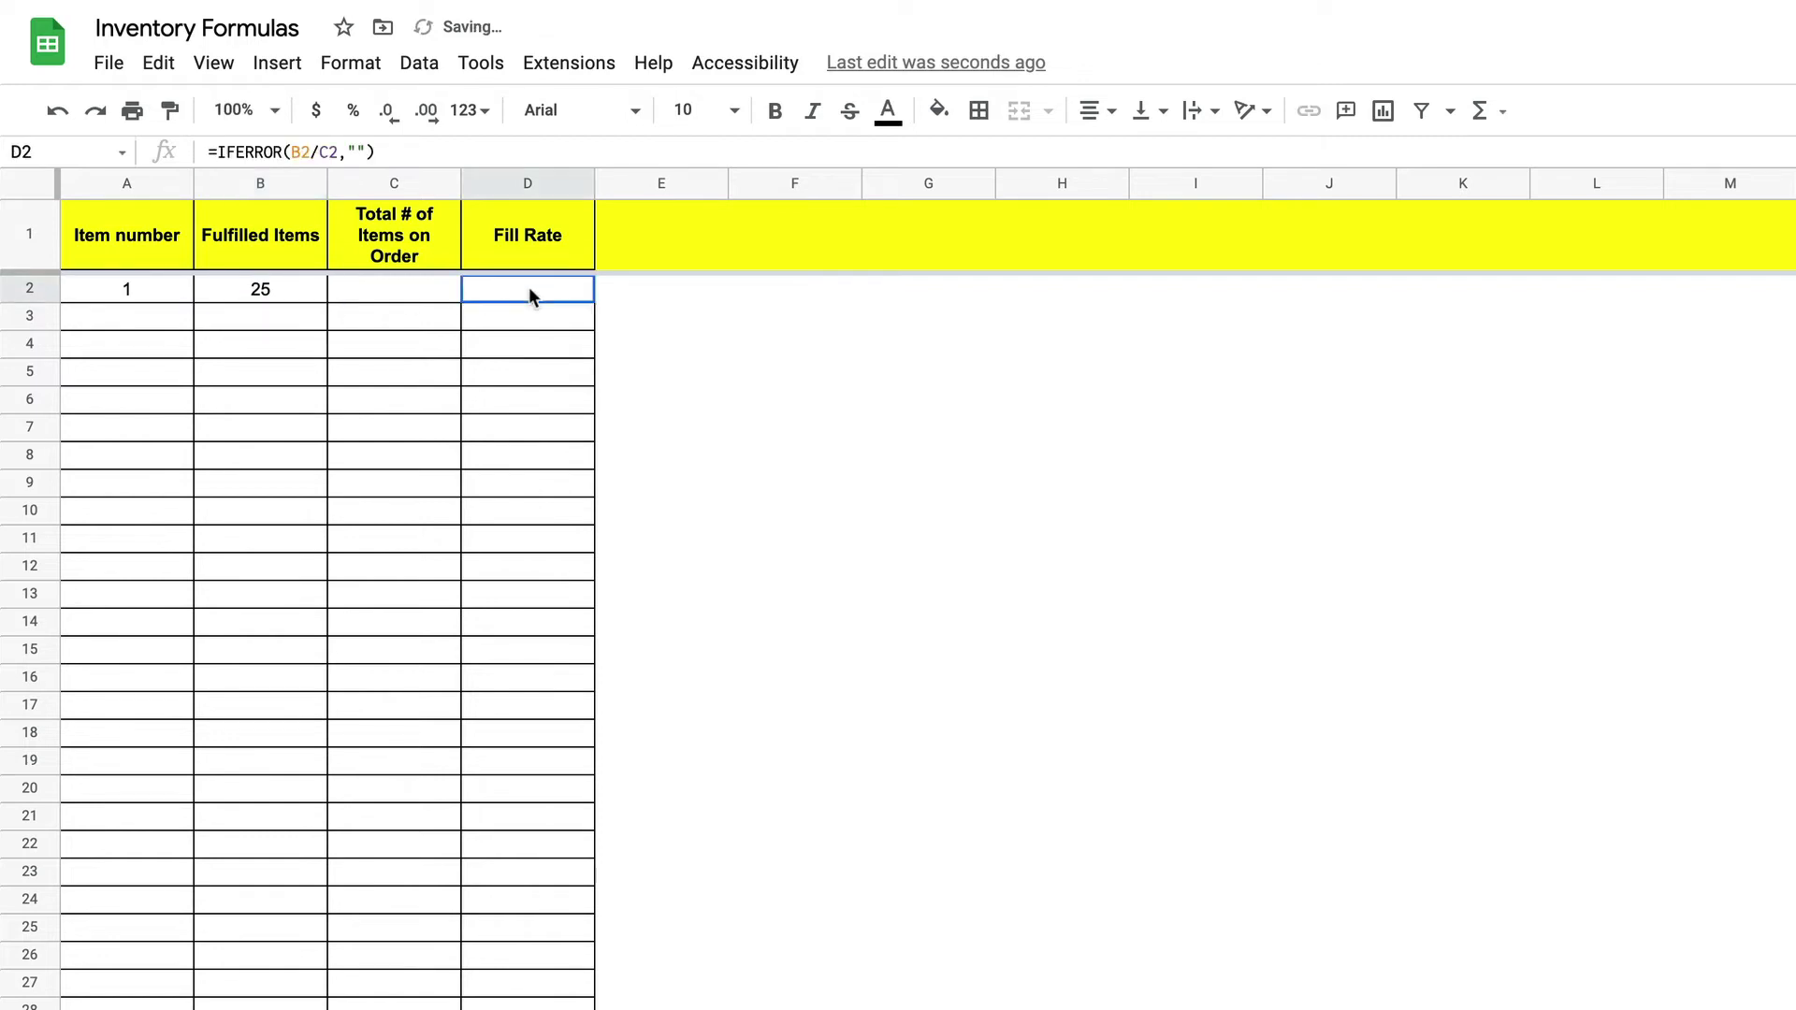
pyautogui.click(241, 295)
pyautogui.press('Delete')
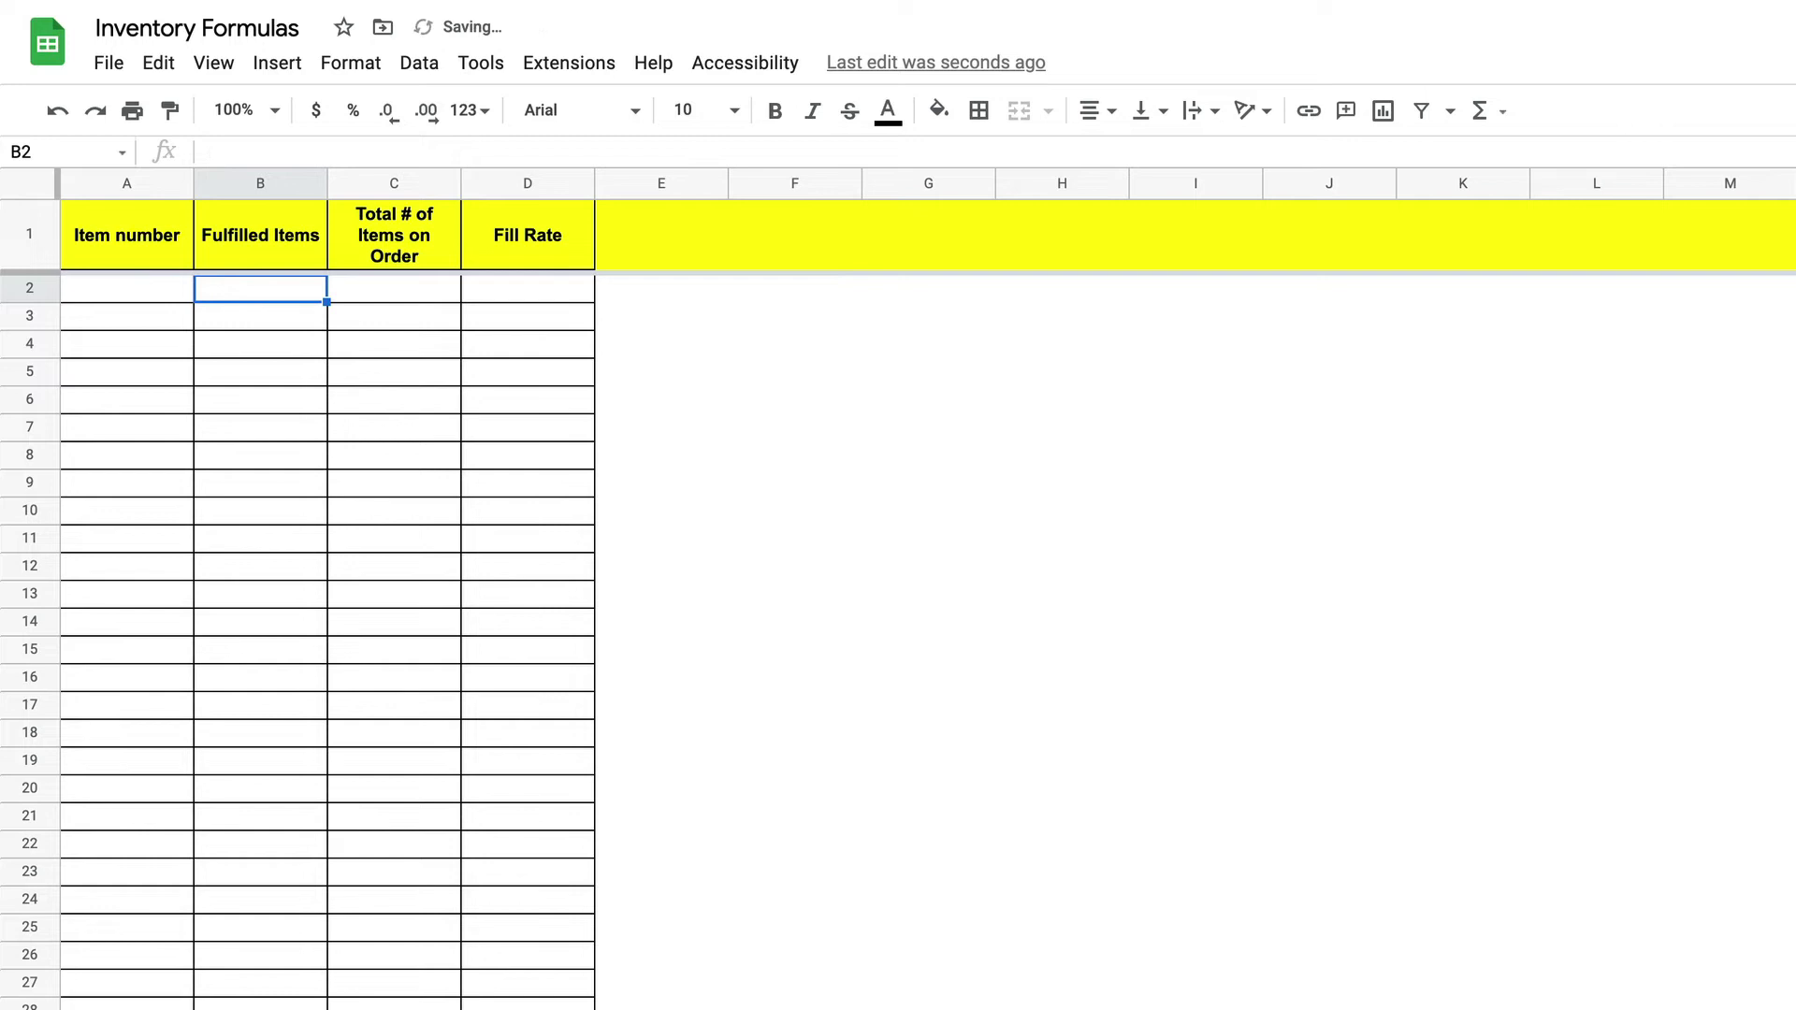
pyautogui.click(286, 339)
pyautogui.click(527, 295)
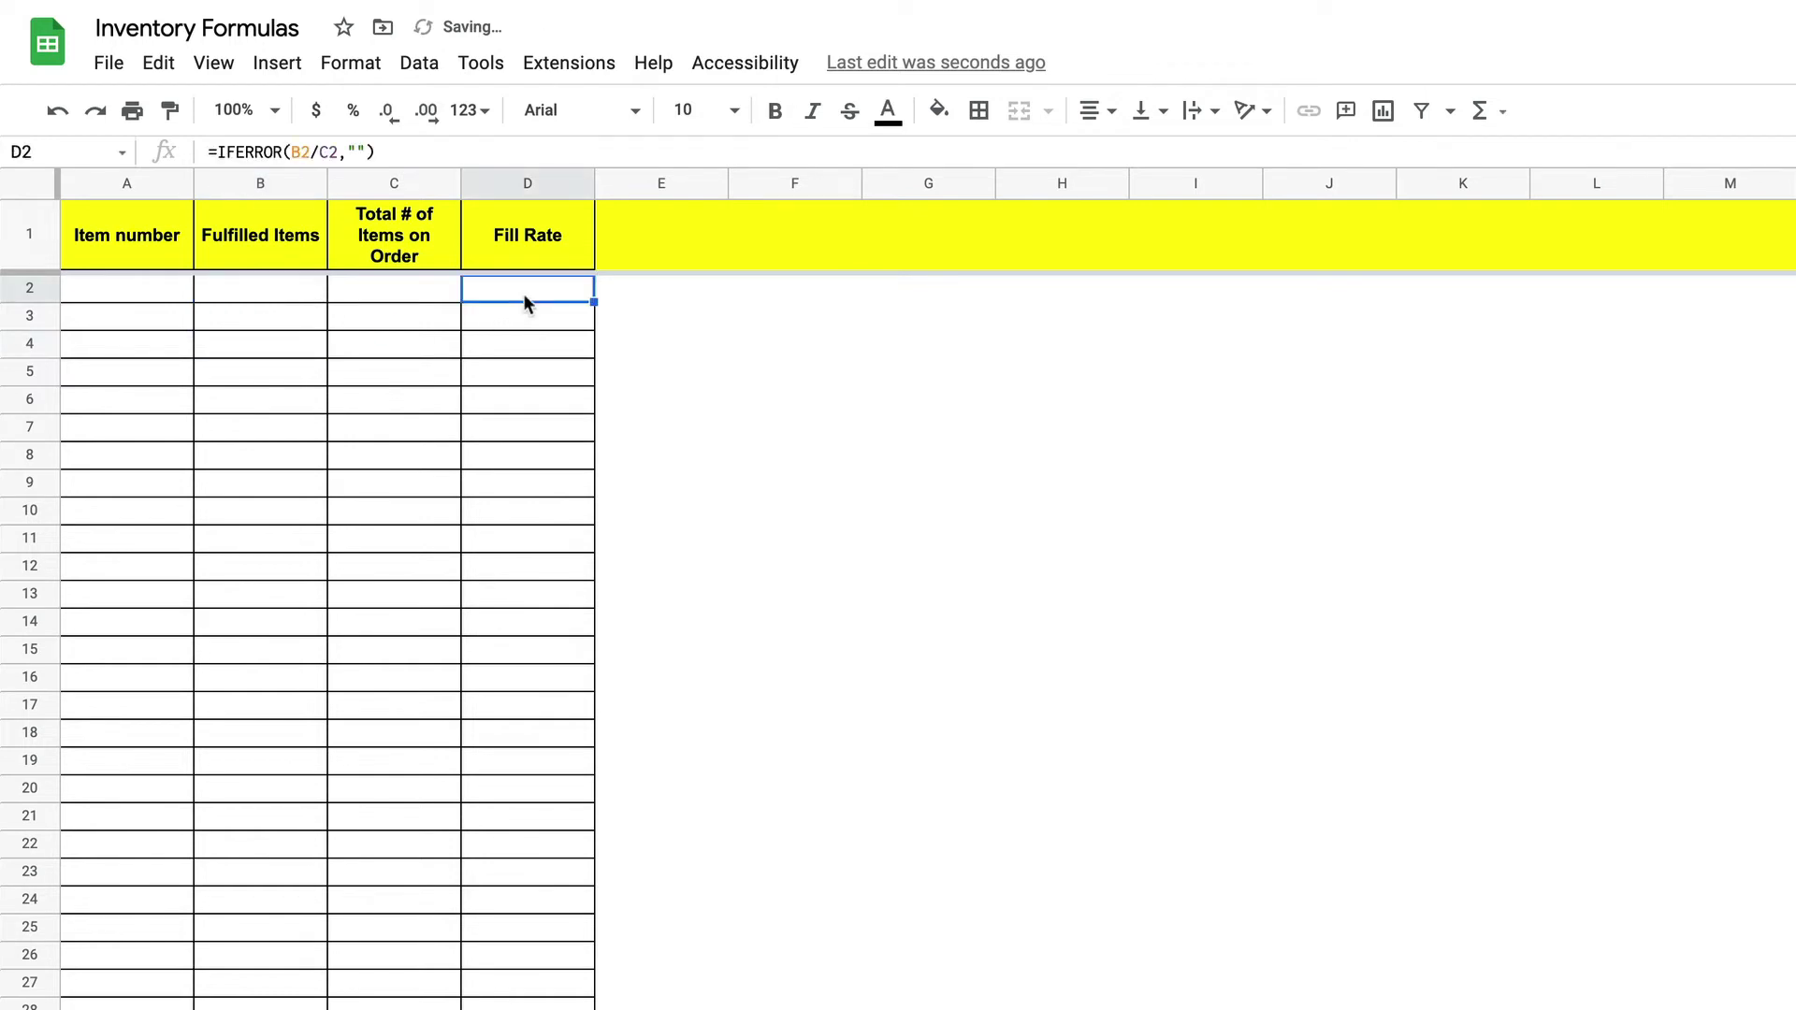
pyautogui.hotkey('ctrl', 'c')
# Step: Paste the IFERROR formula down all of column D and retype Fill Rate in D1
pyautogui.click(509, 181)
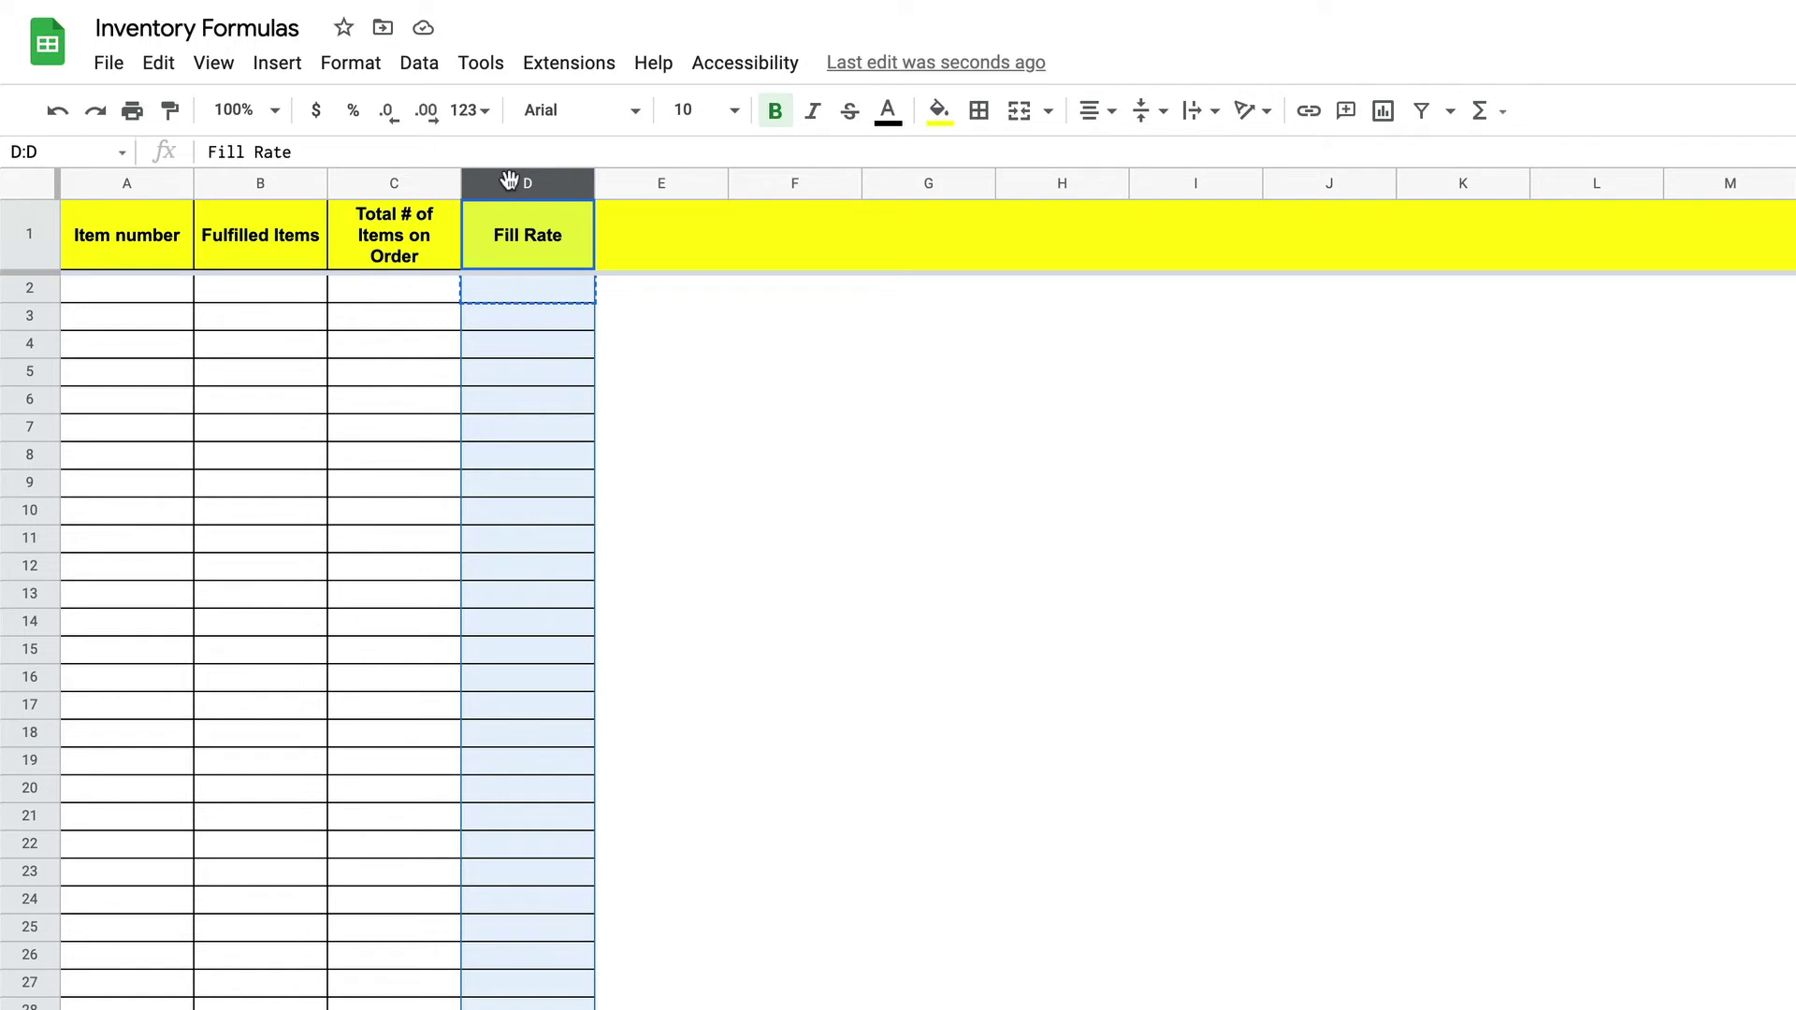
pyautogui.hotkey('ctrl', 'v')
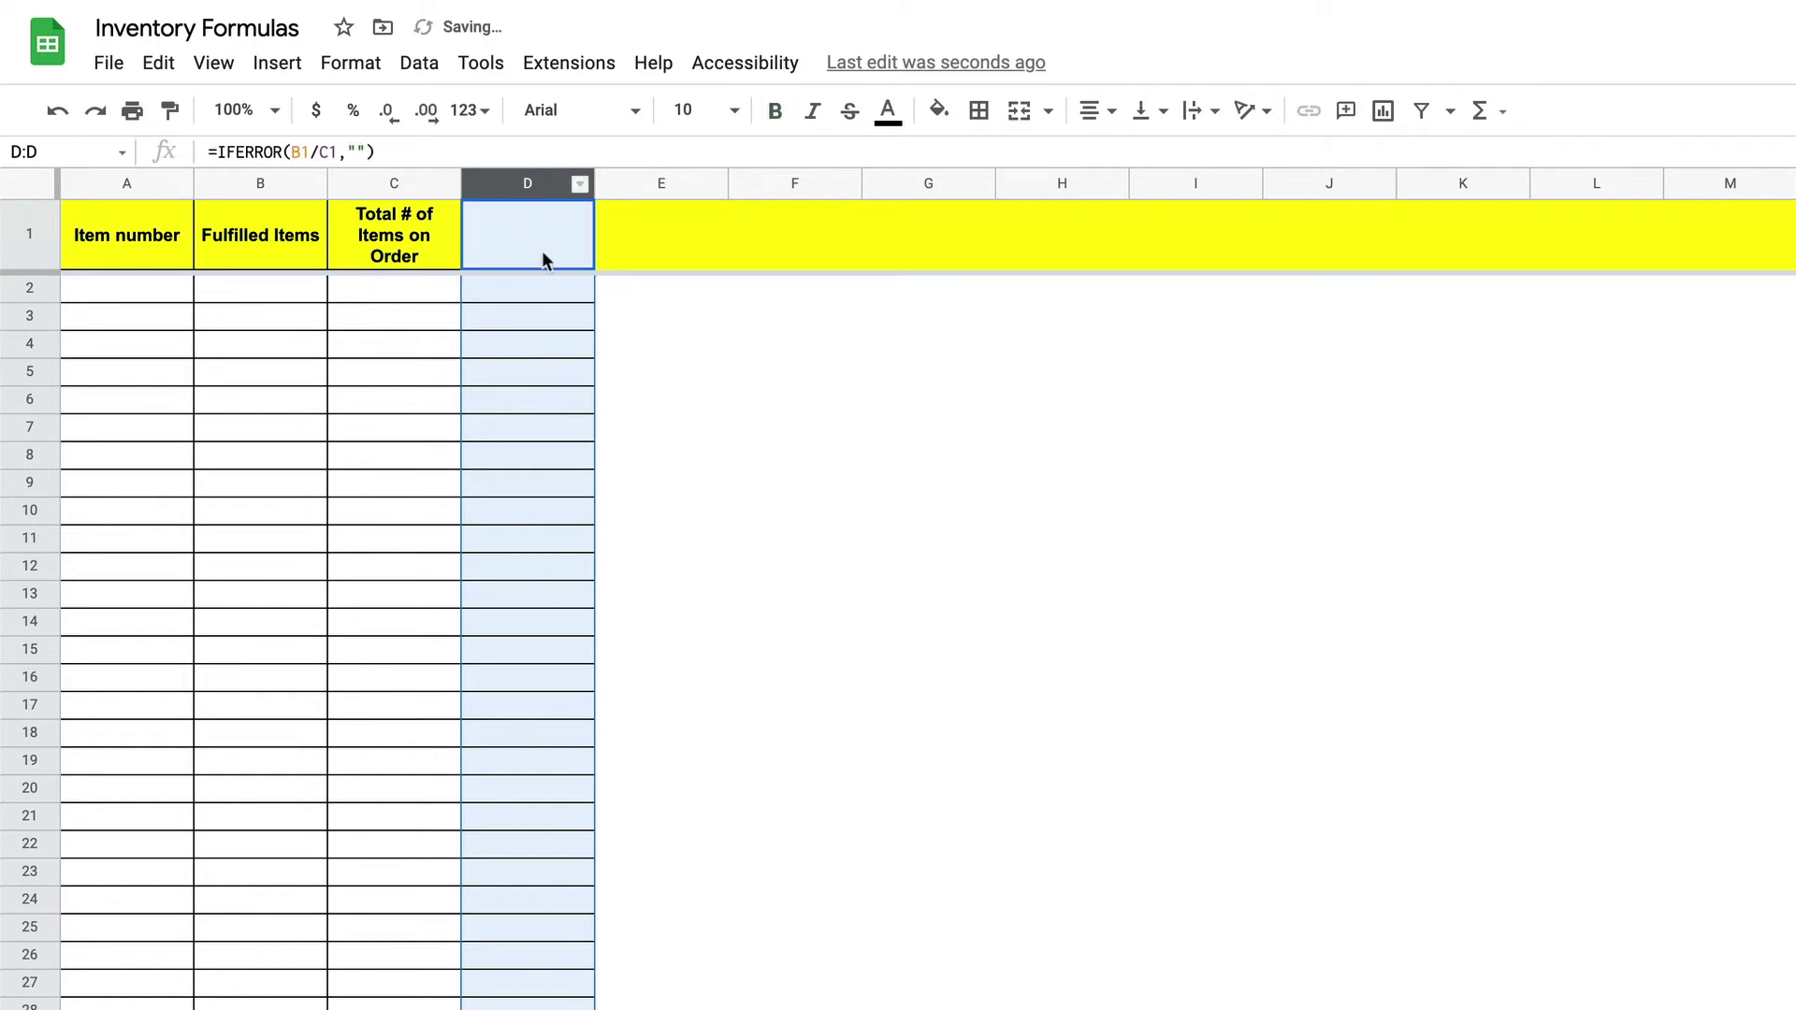
pyautogui.click(672, 390)
pyautogui.click(556, 266)
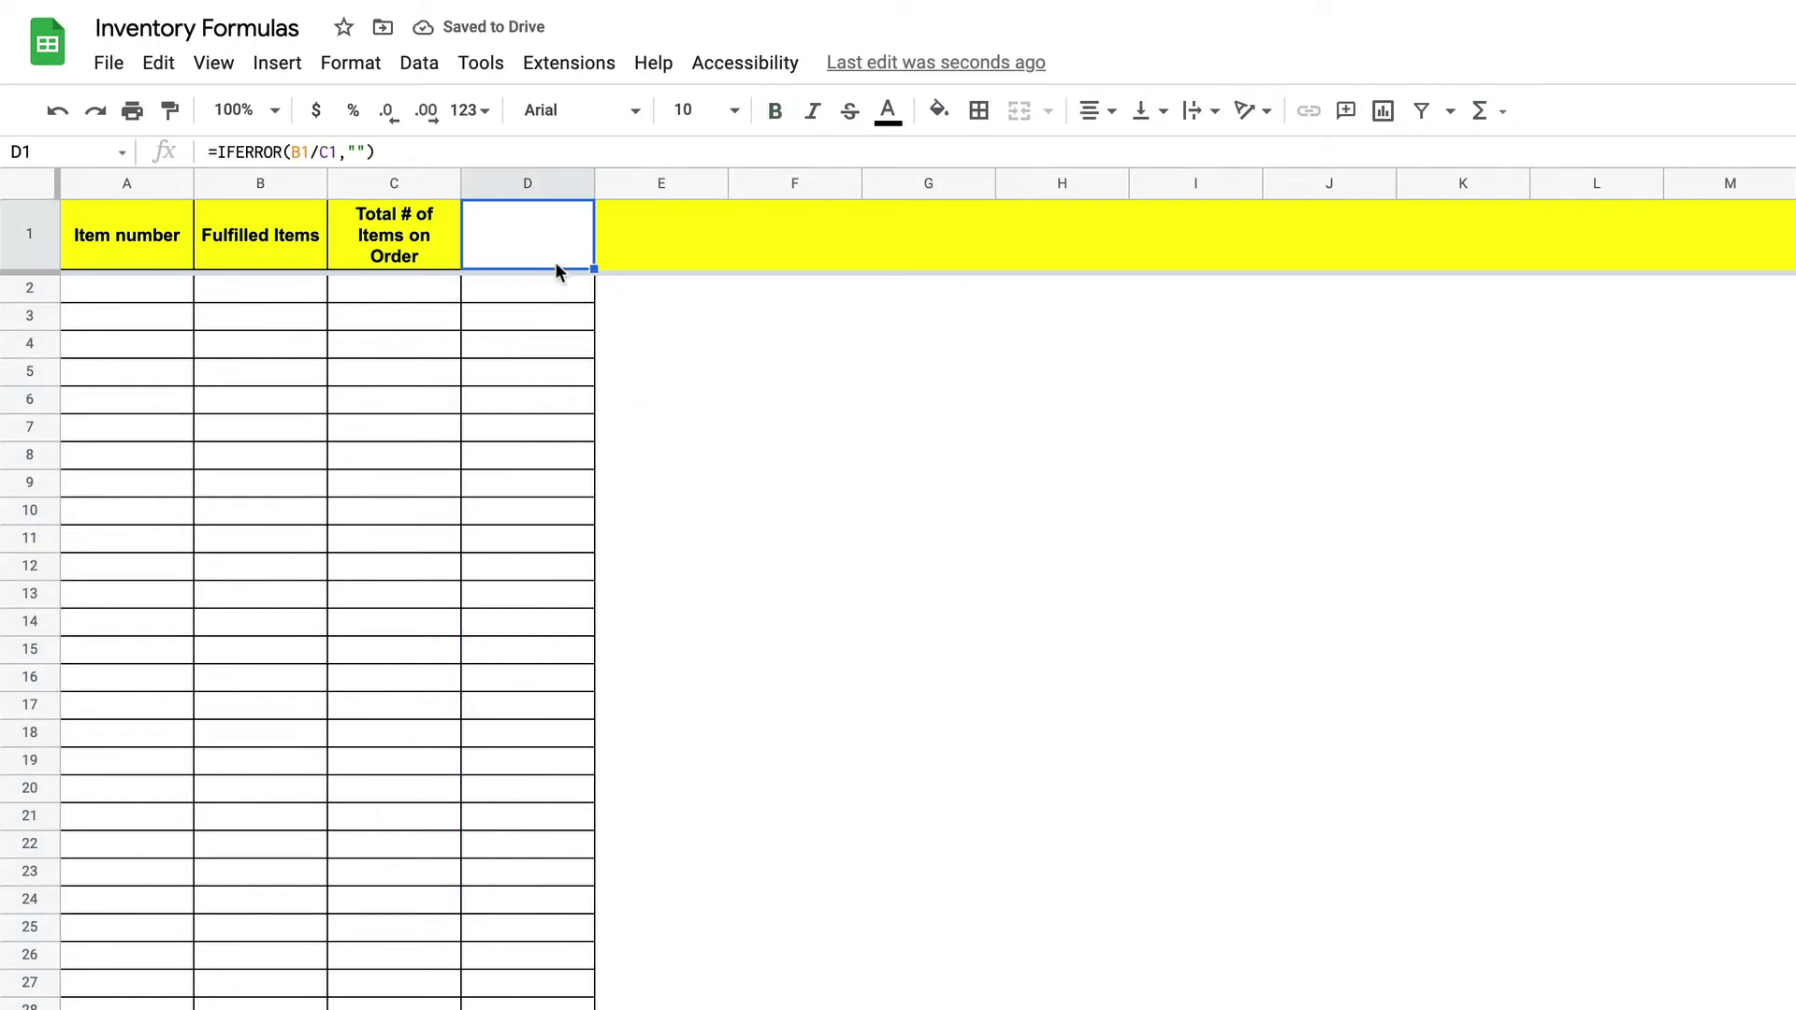
pyautogui.write('Fill Rate')
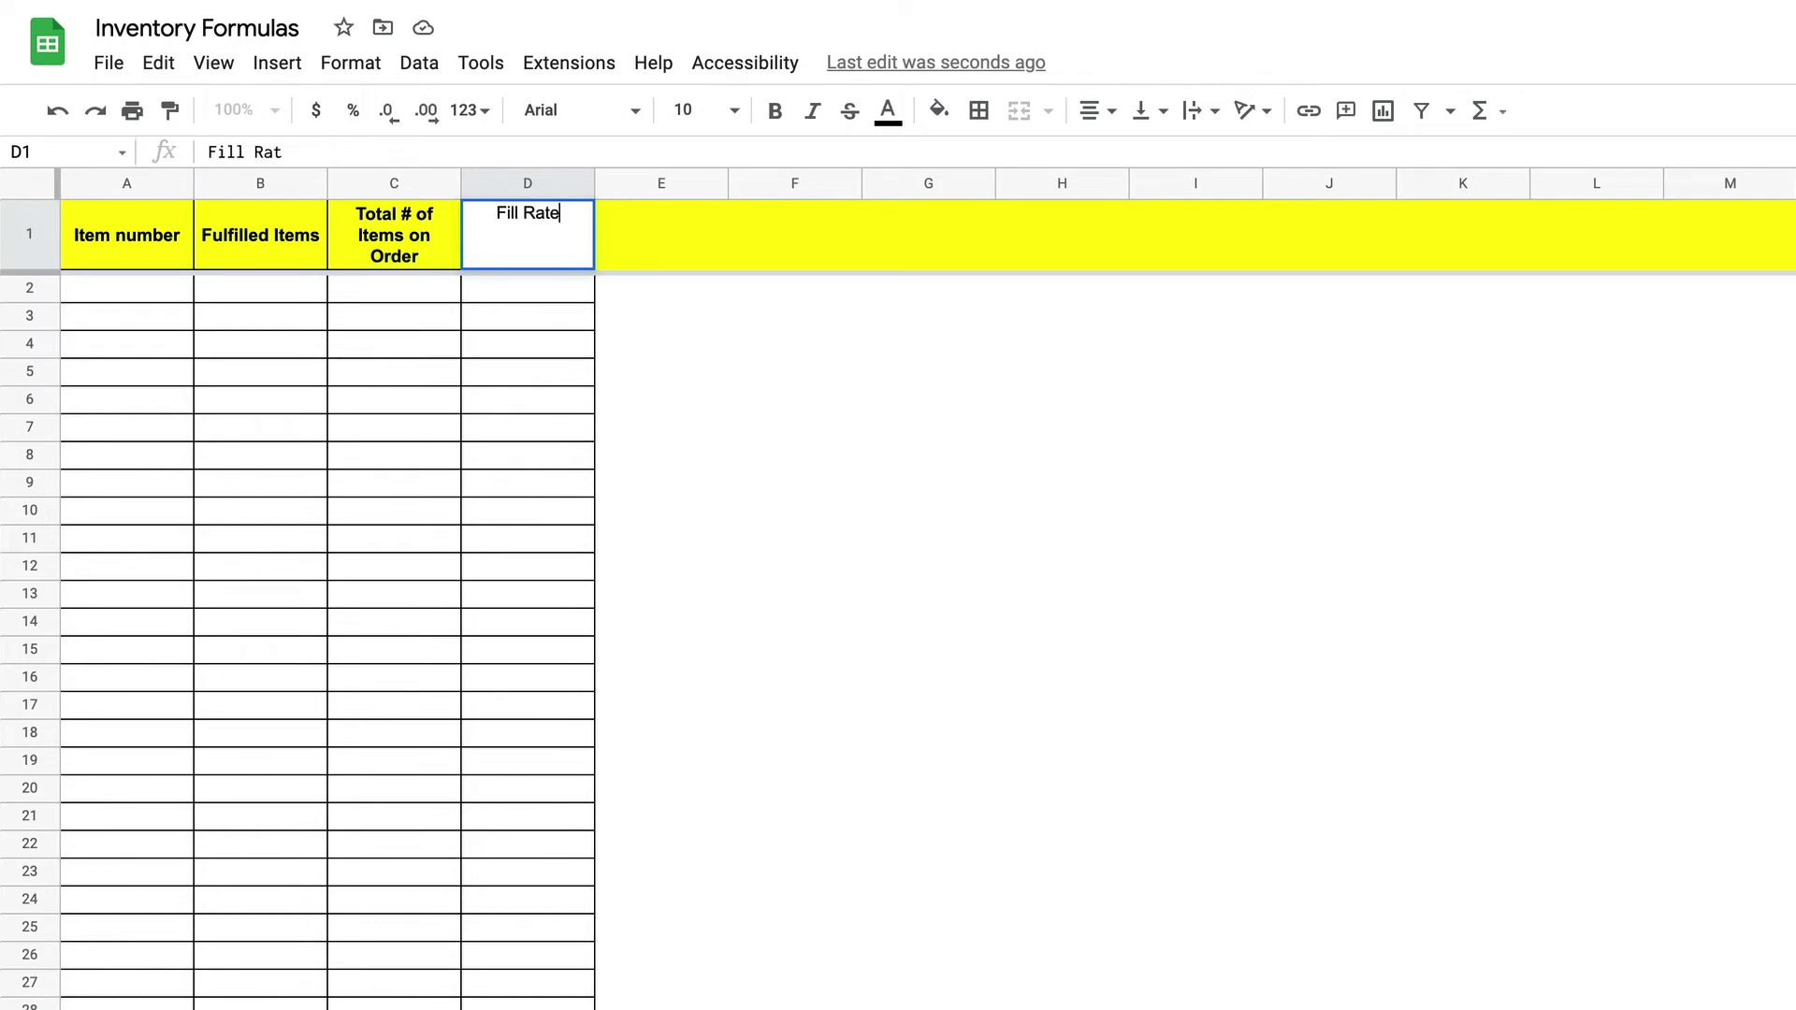
pyautogui.click(885, 458)
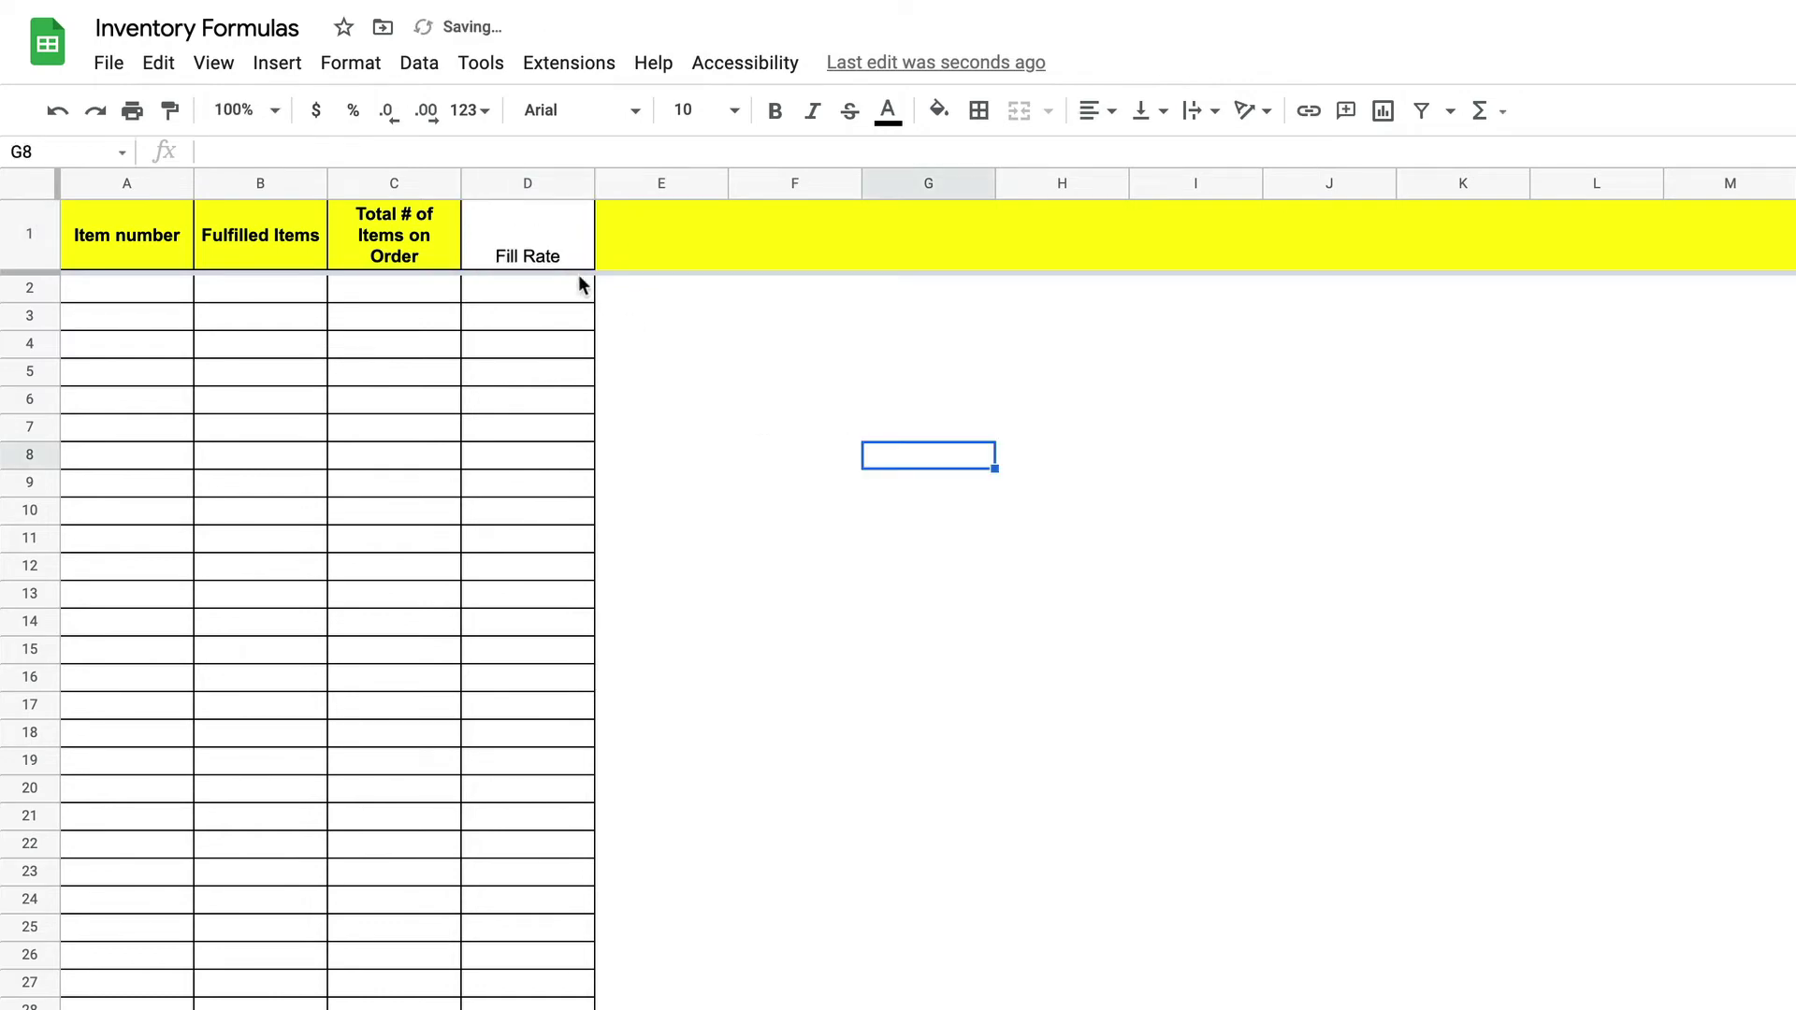
# Step: Make the D1 header bold, vertically centred, with yellow fill
pyautogui.click(535, 248)
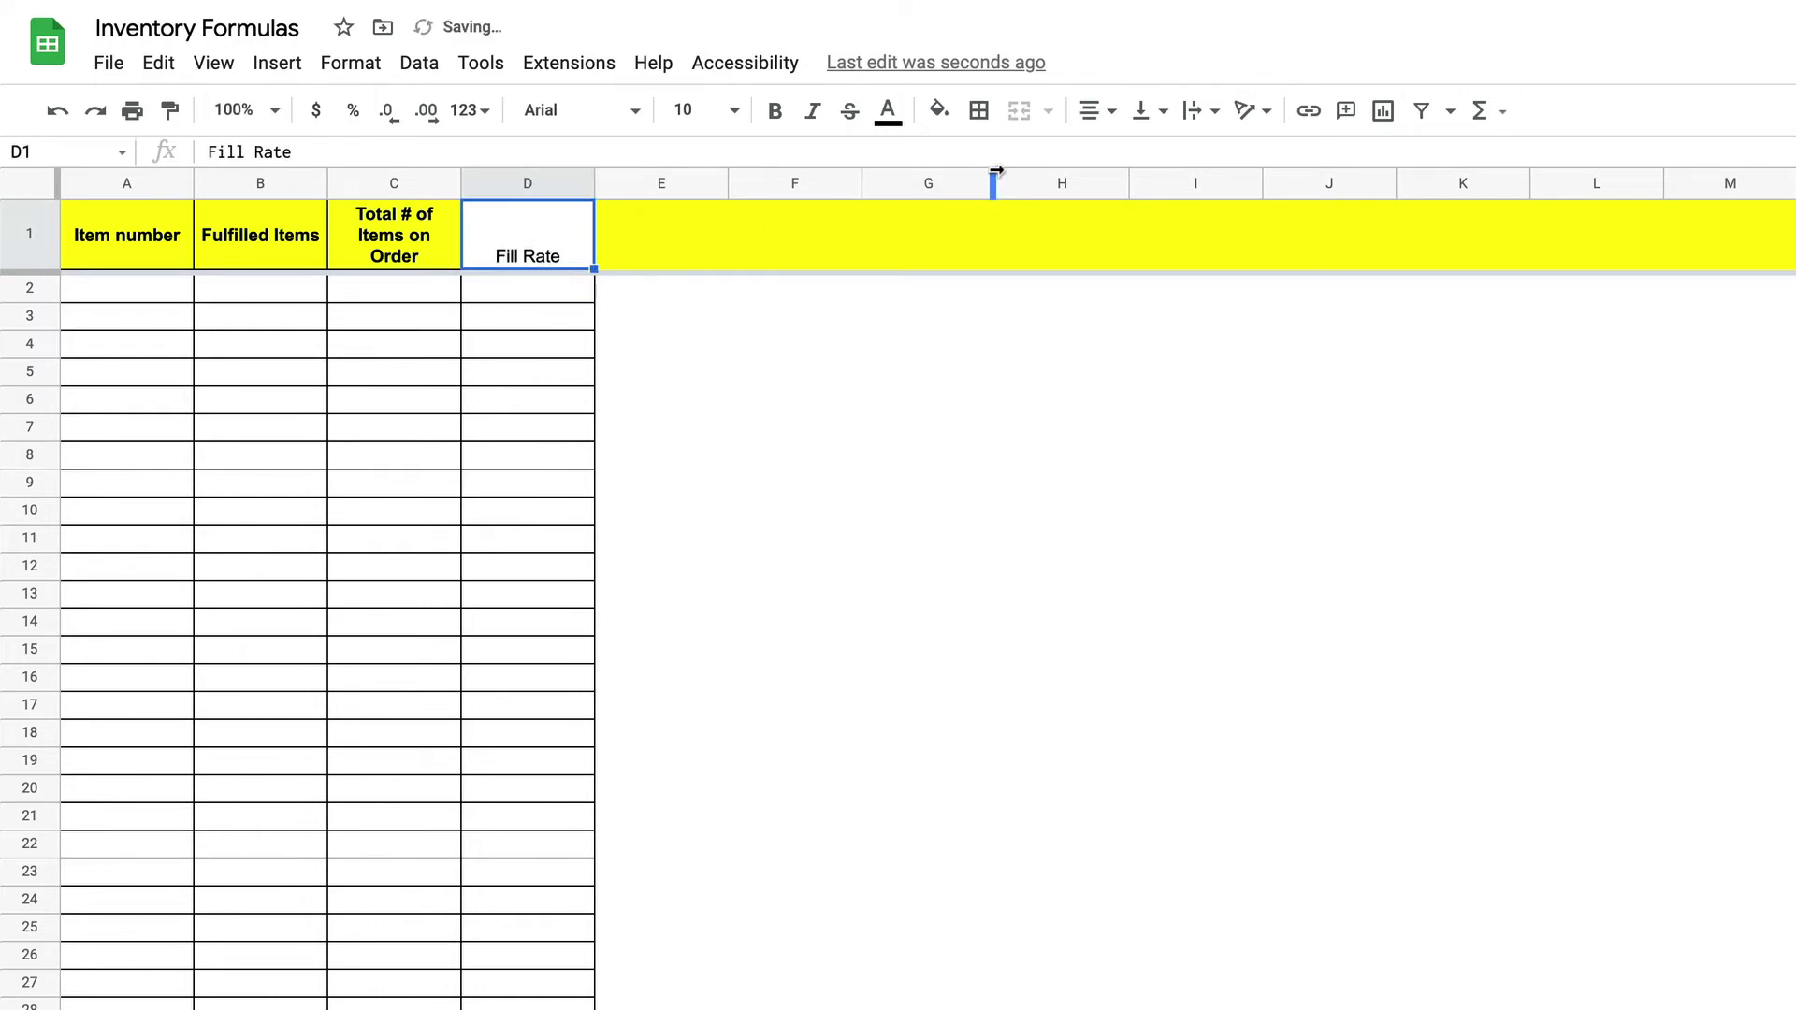
pyautogui.click(793, 122)
pyautogui.click(1159, 114)
pyautogui.click(1177, 157)
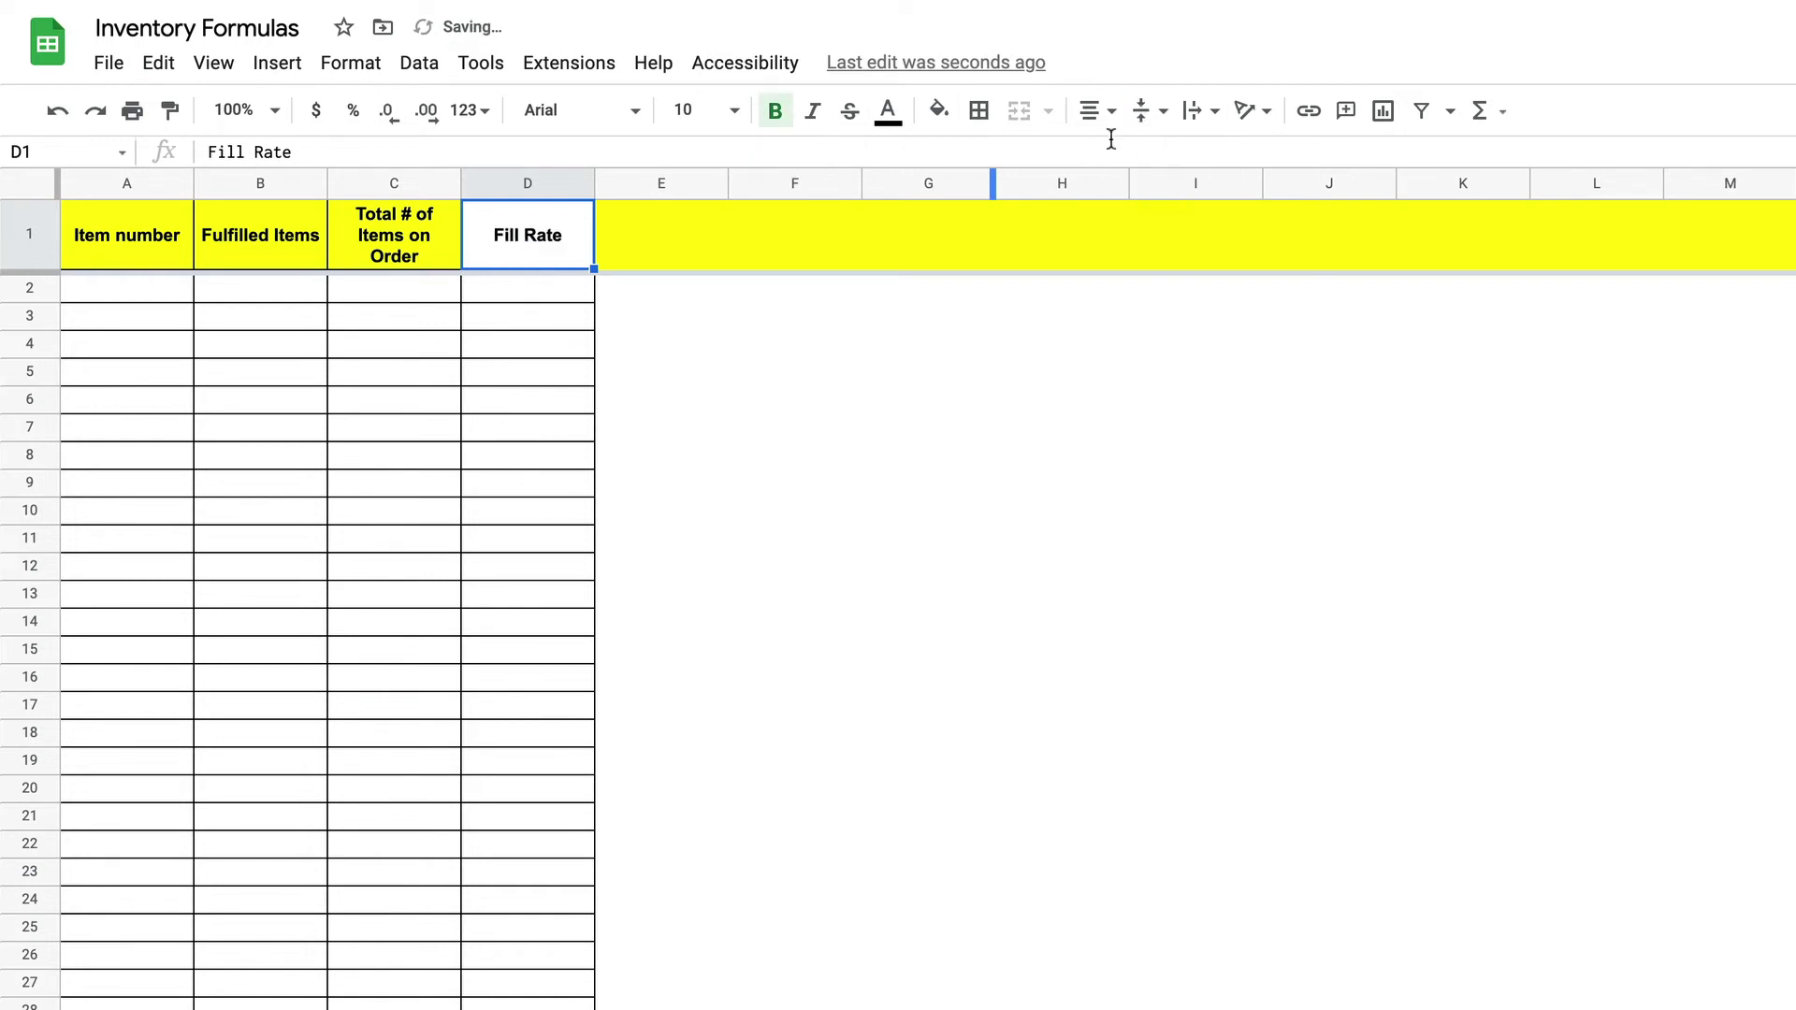
pyautogui.click(939, 110)
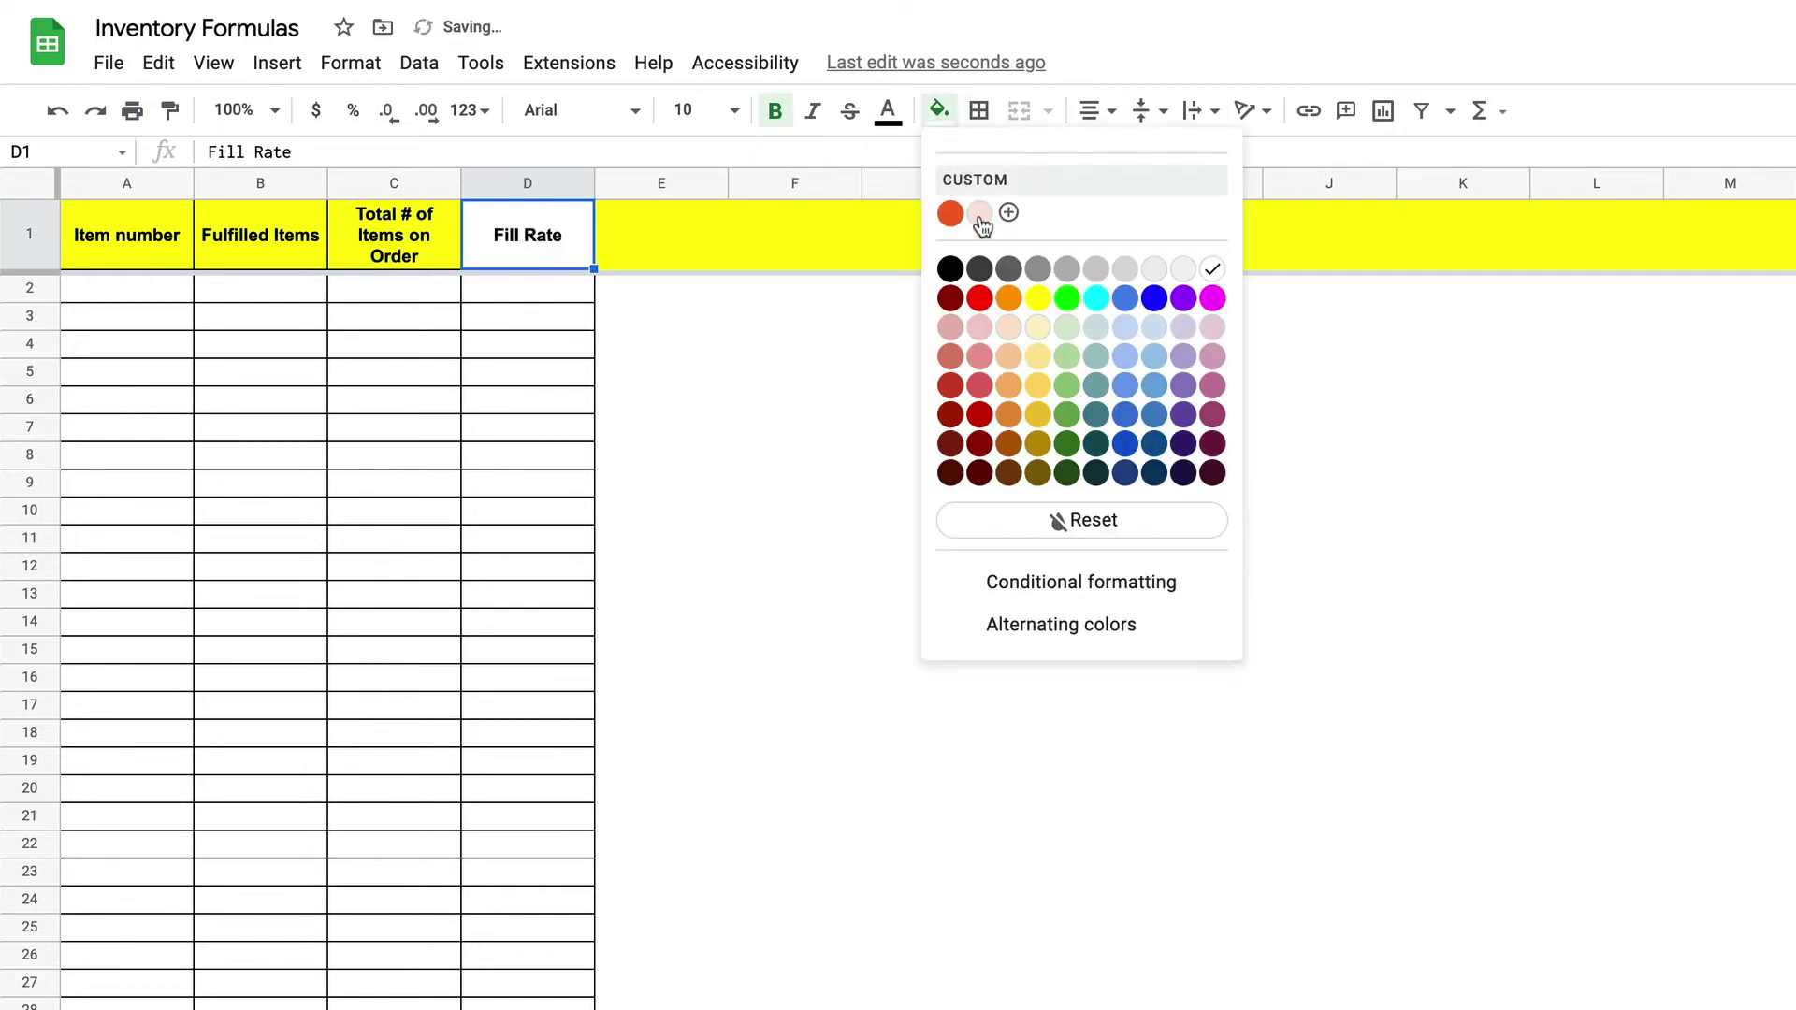
pyautogui.click(1033, 301)
pyautogui.click(912, 354)
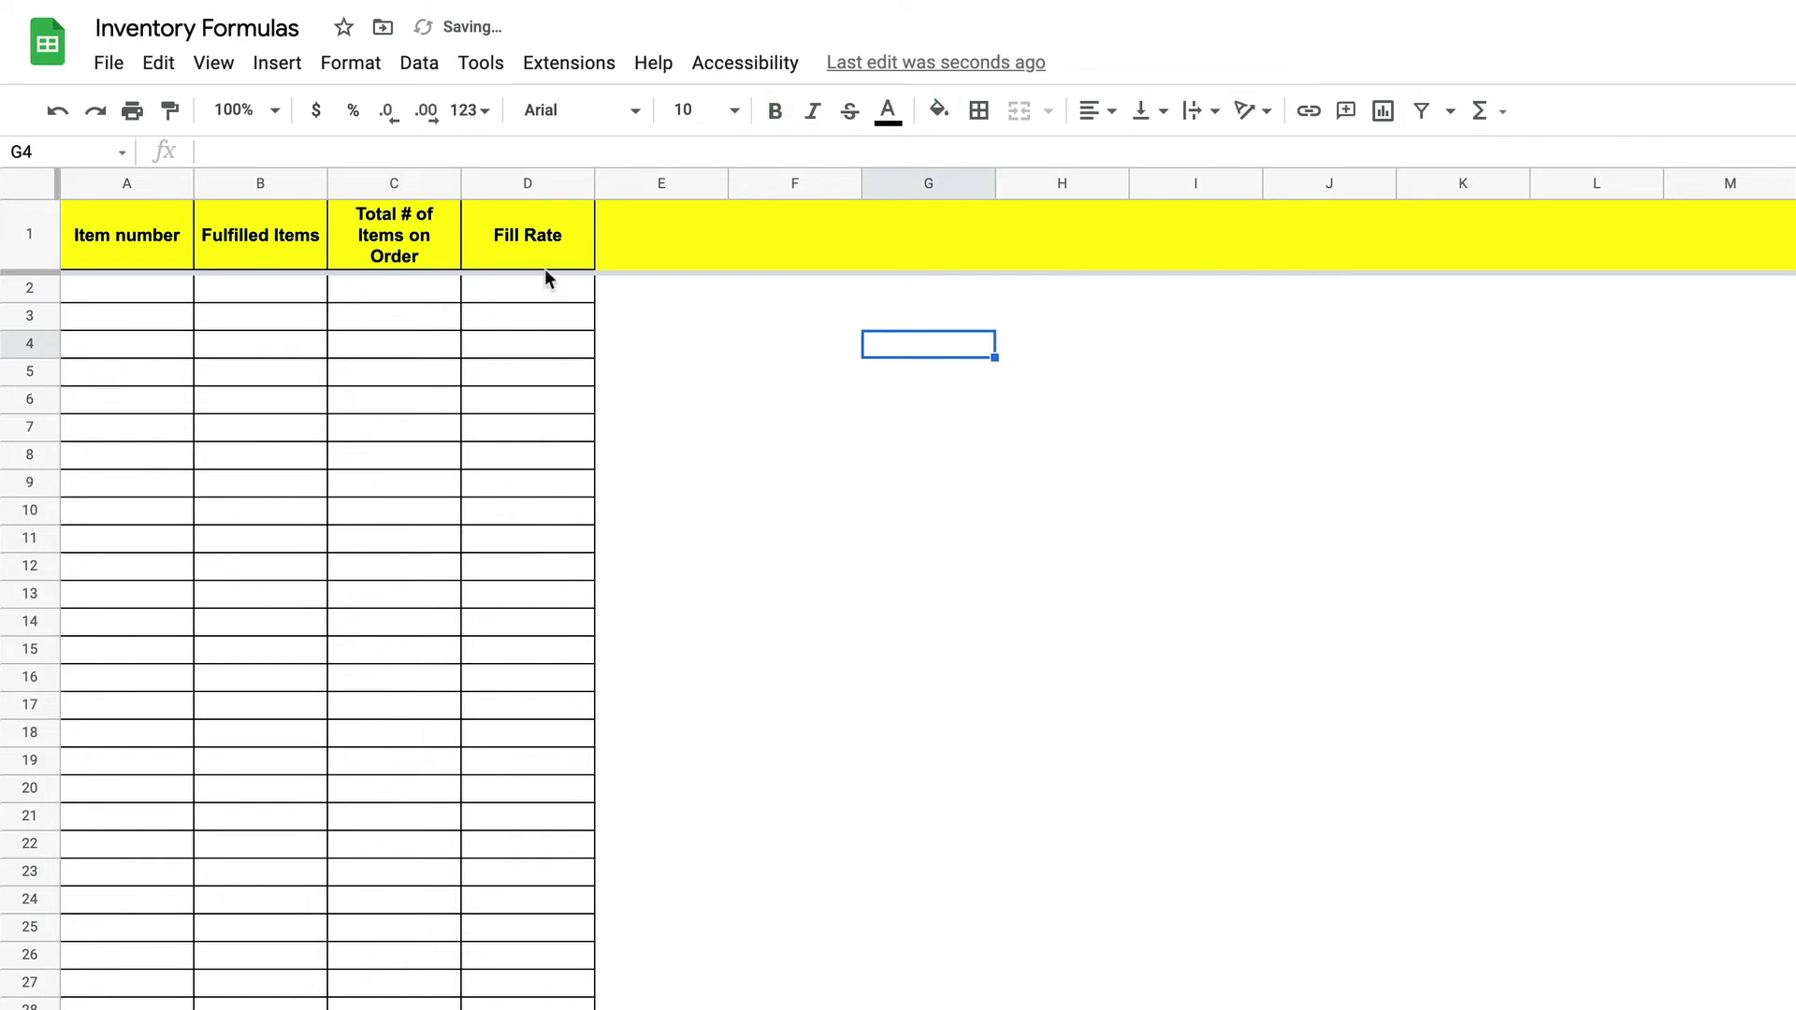
# Step: Apply the Percent number format to the entire Fill Rate column D
pyautogui.click(505, 183)
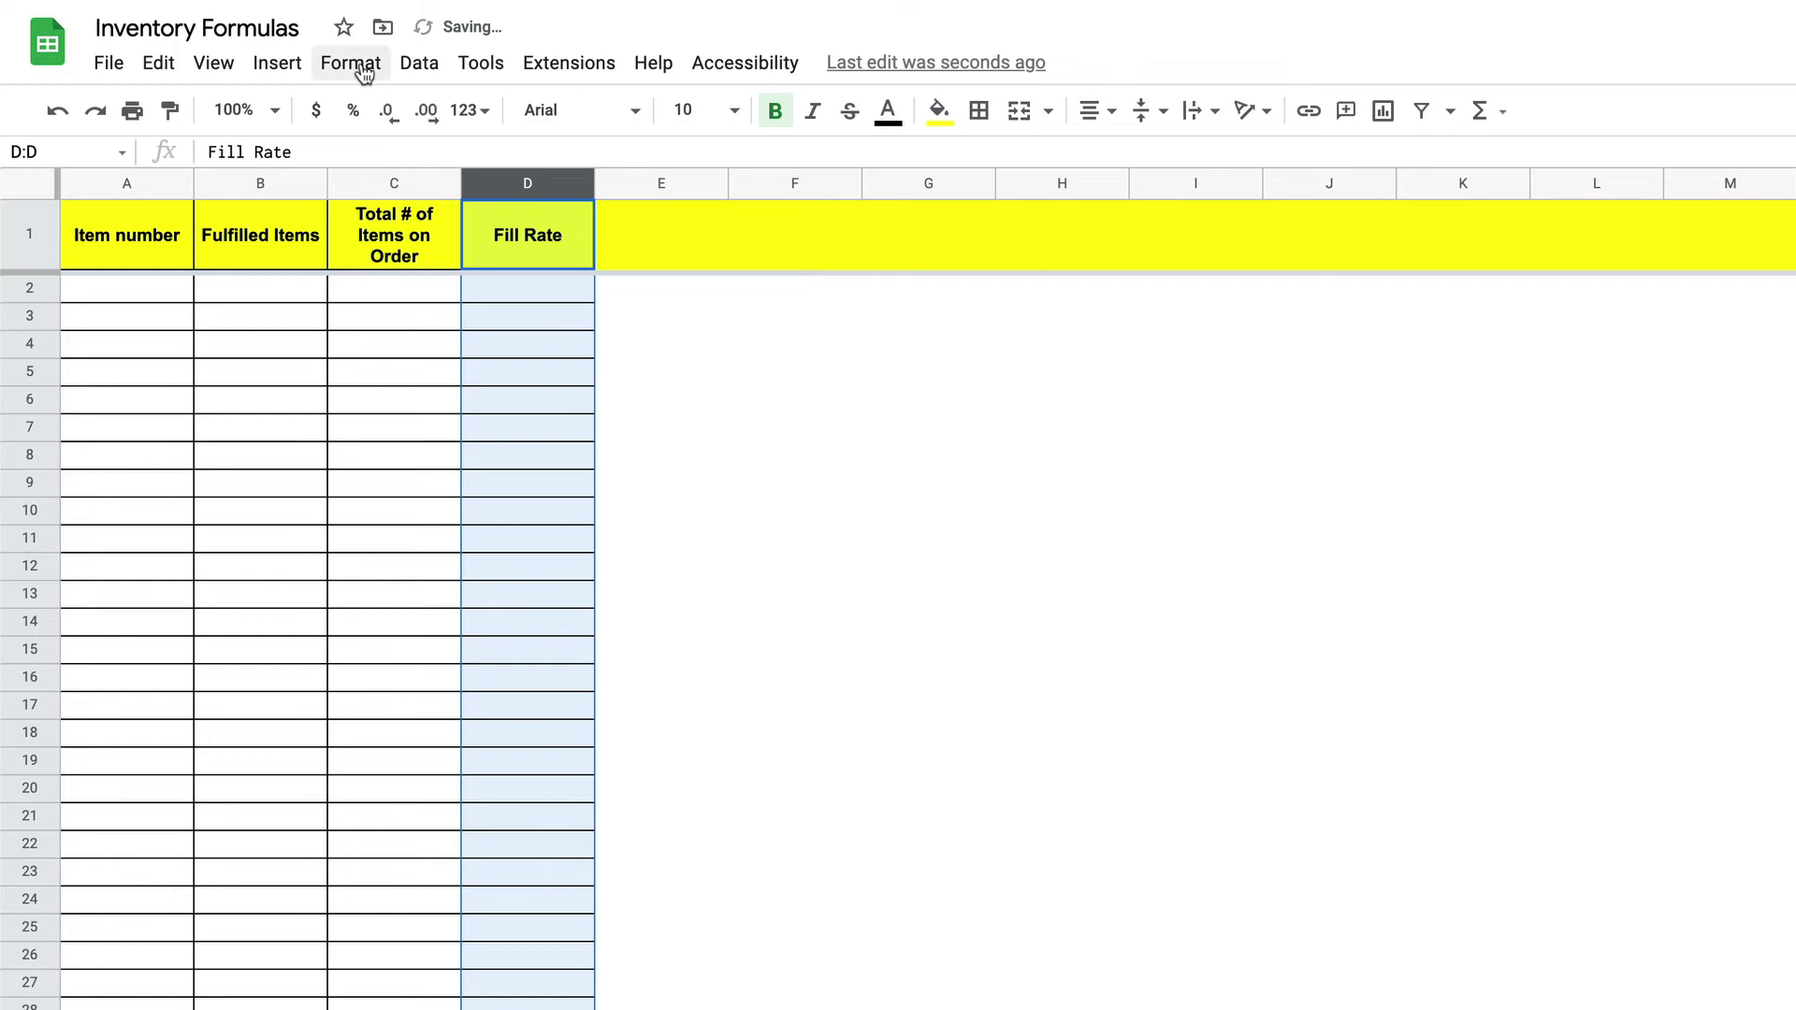
pyautogui.click(364, 72)
pyautogui.moveTo(427, 186)
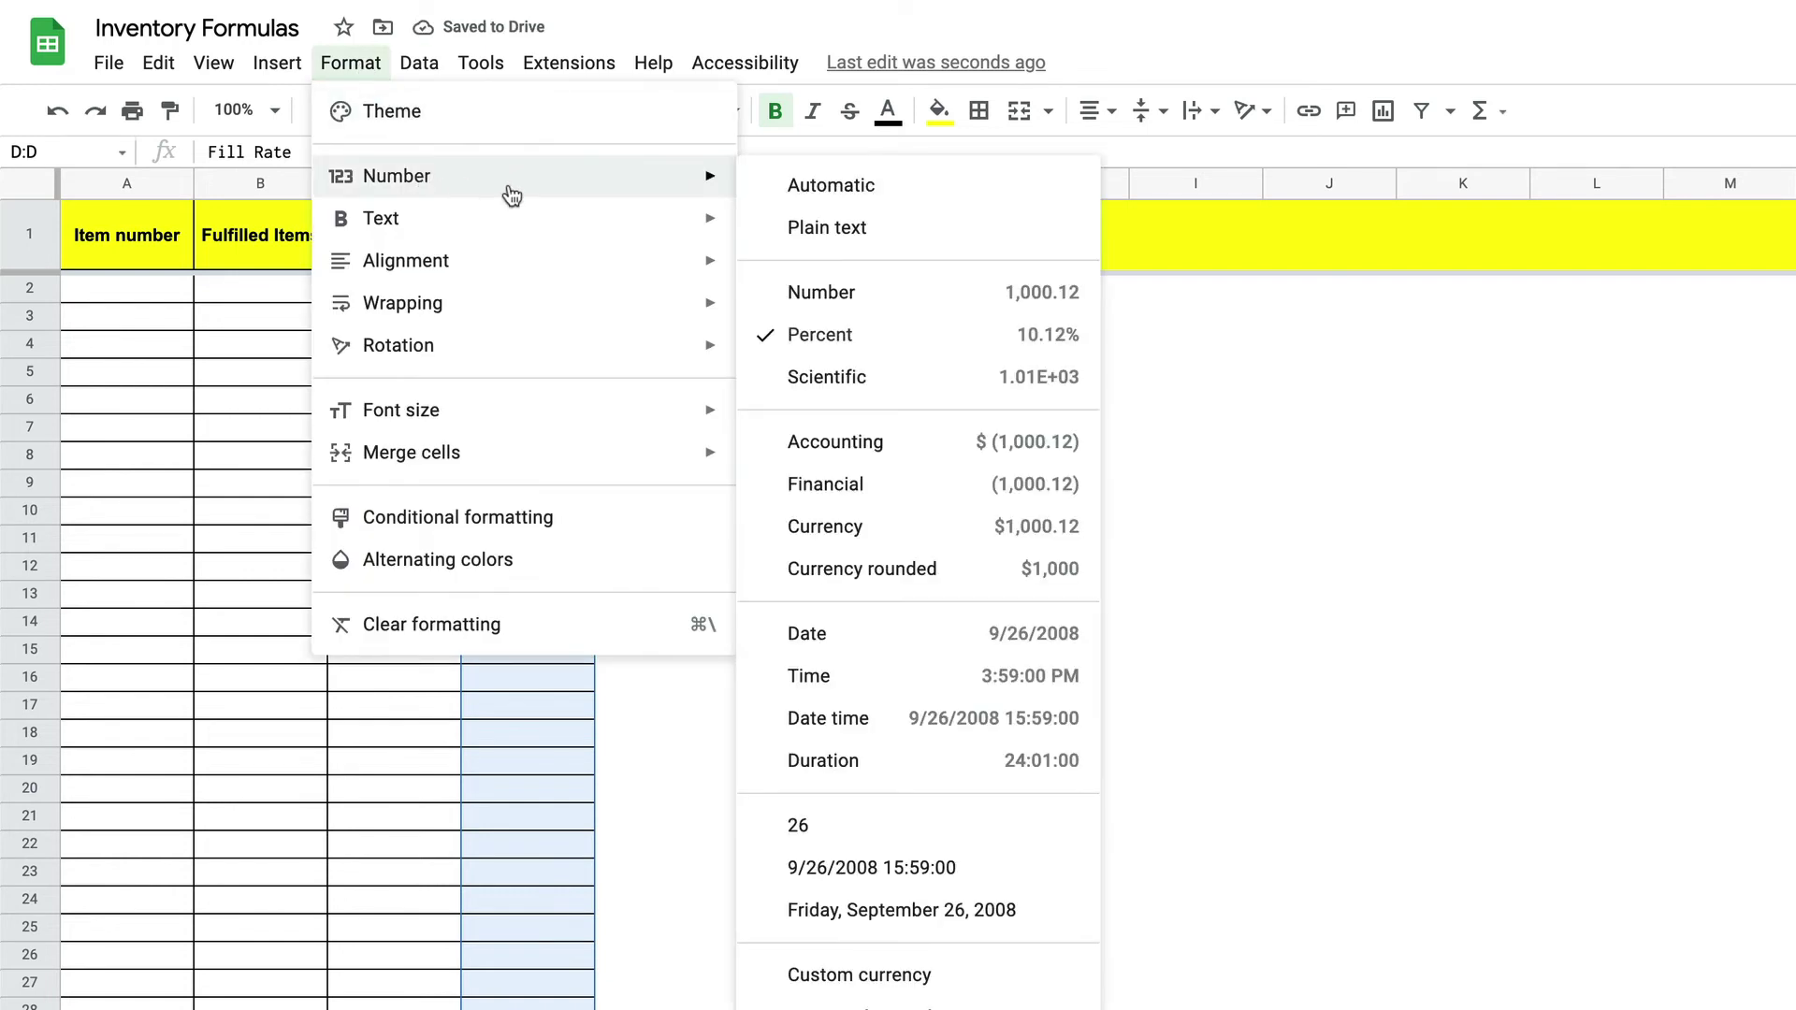
pyautogui.click(841, 334)
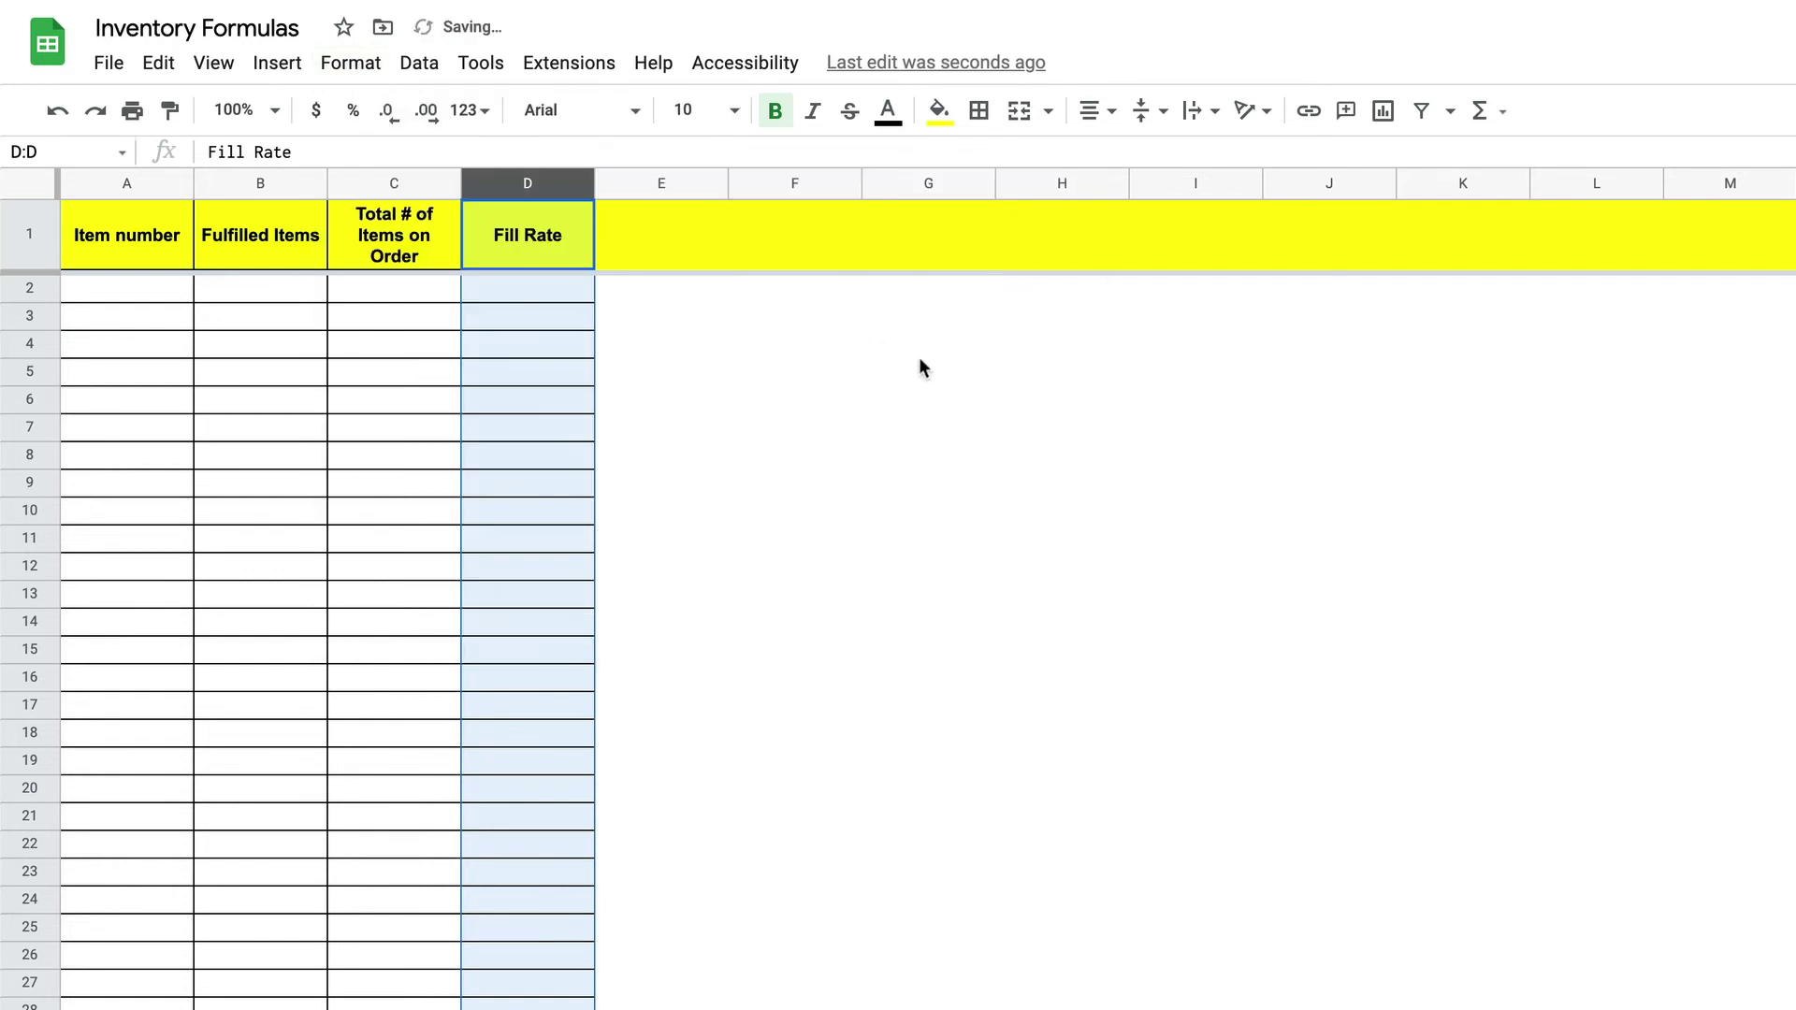
pyautogui.click(919, 371)
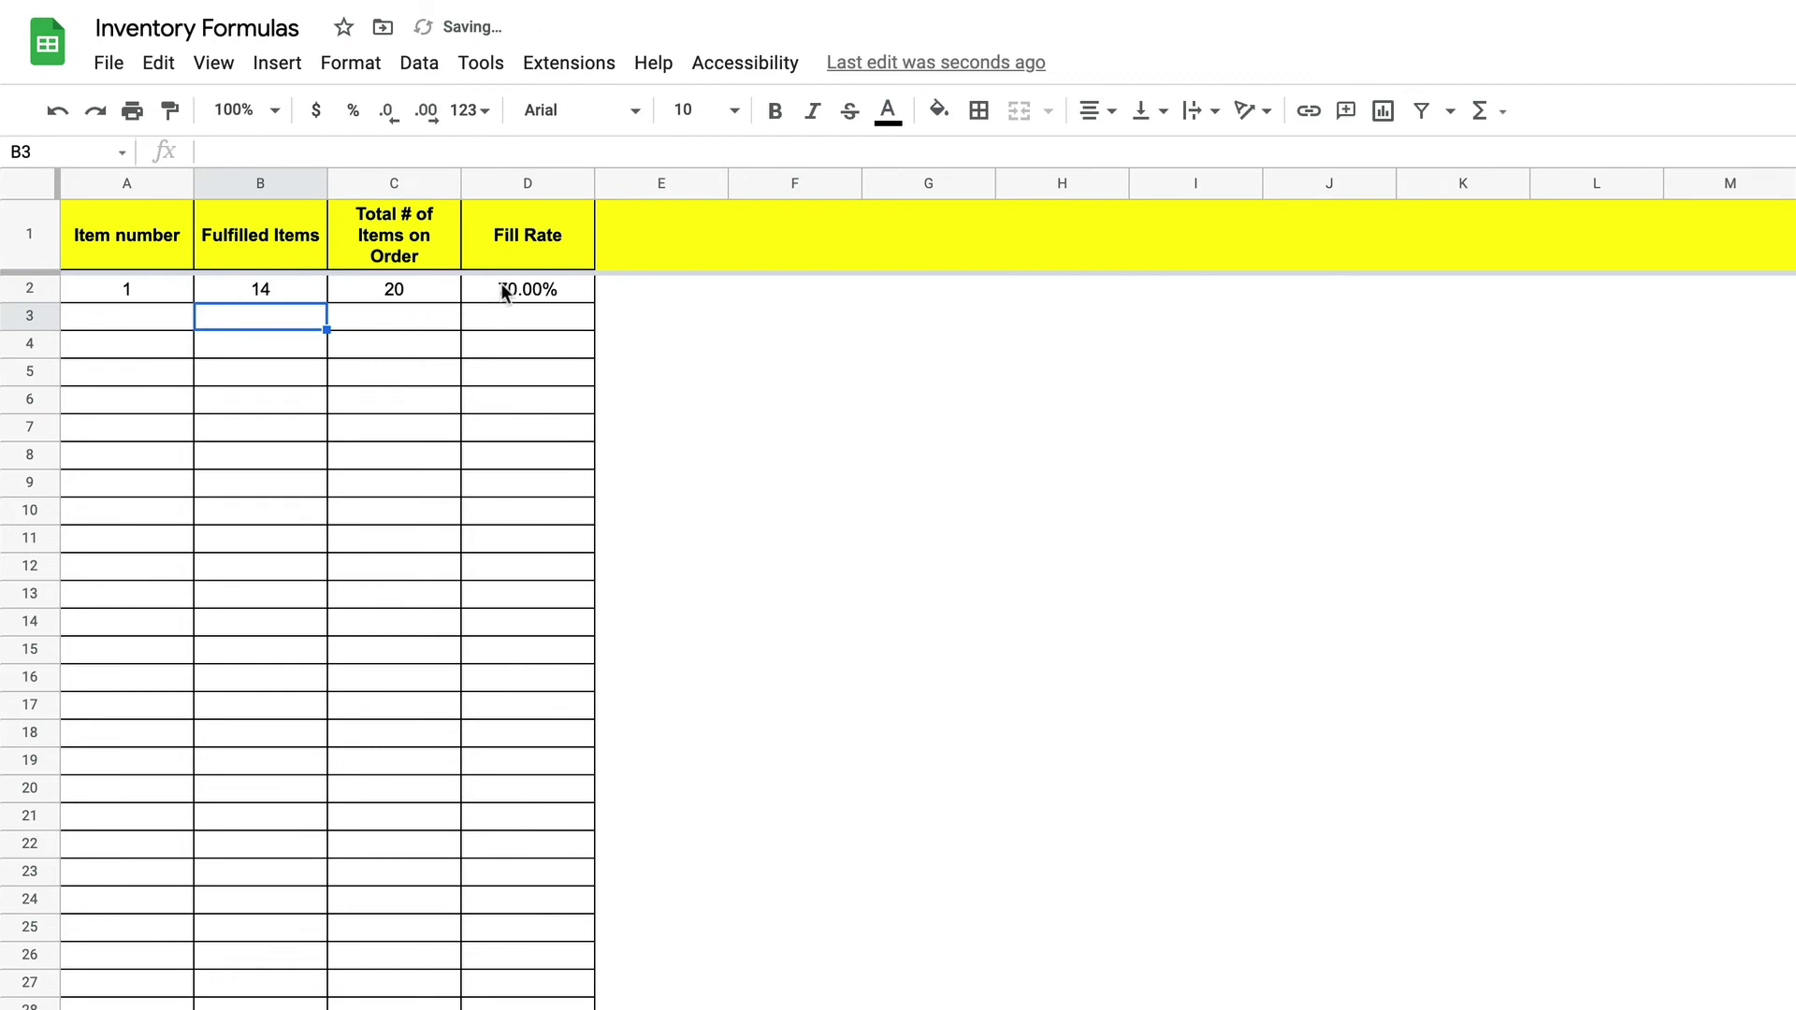
# Step: Select the Fill Rate cells D2:D6 to check the 70.00% result
pyautogui.moveTo(505, 291); pyautogui.dragTo(509, 349)
pyautogui.click(710, 380)
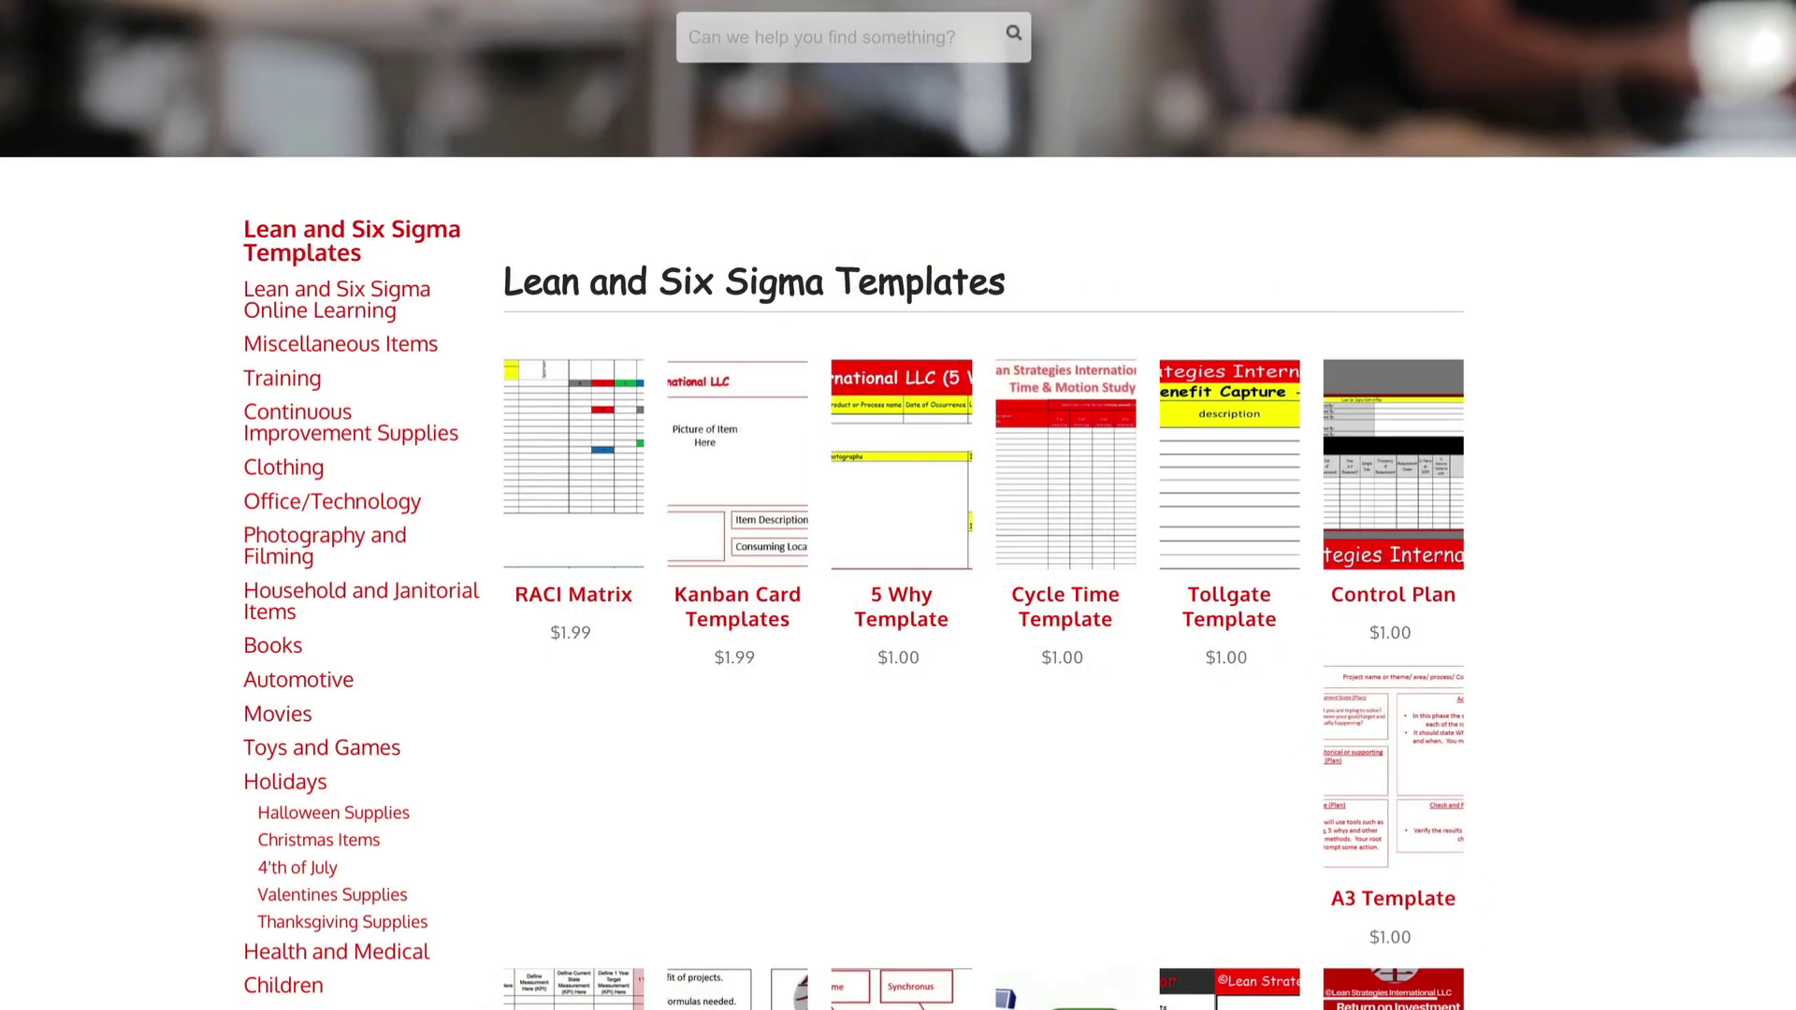
# Step: Scroll through the Lean and Six Sigma Templates listing down to its page links
pyautogui.scroll(-7, 898, 505)
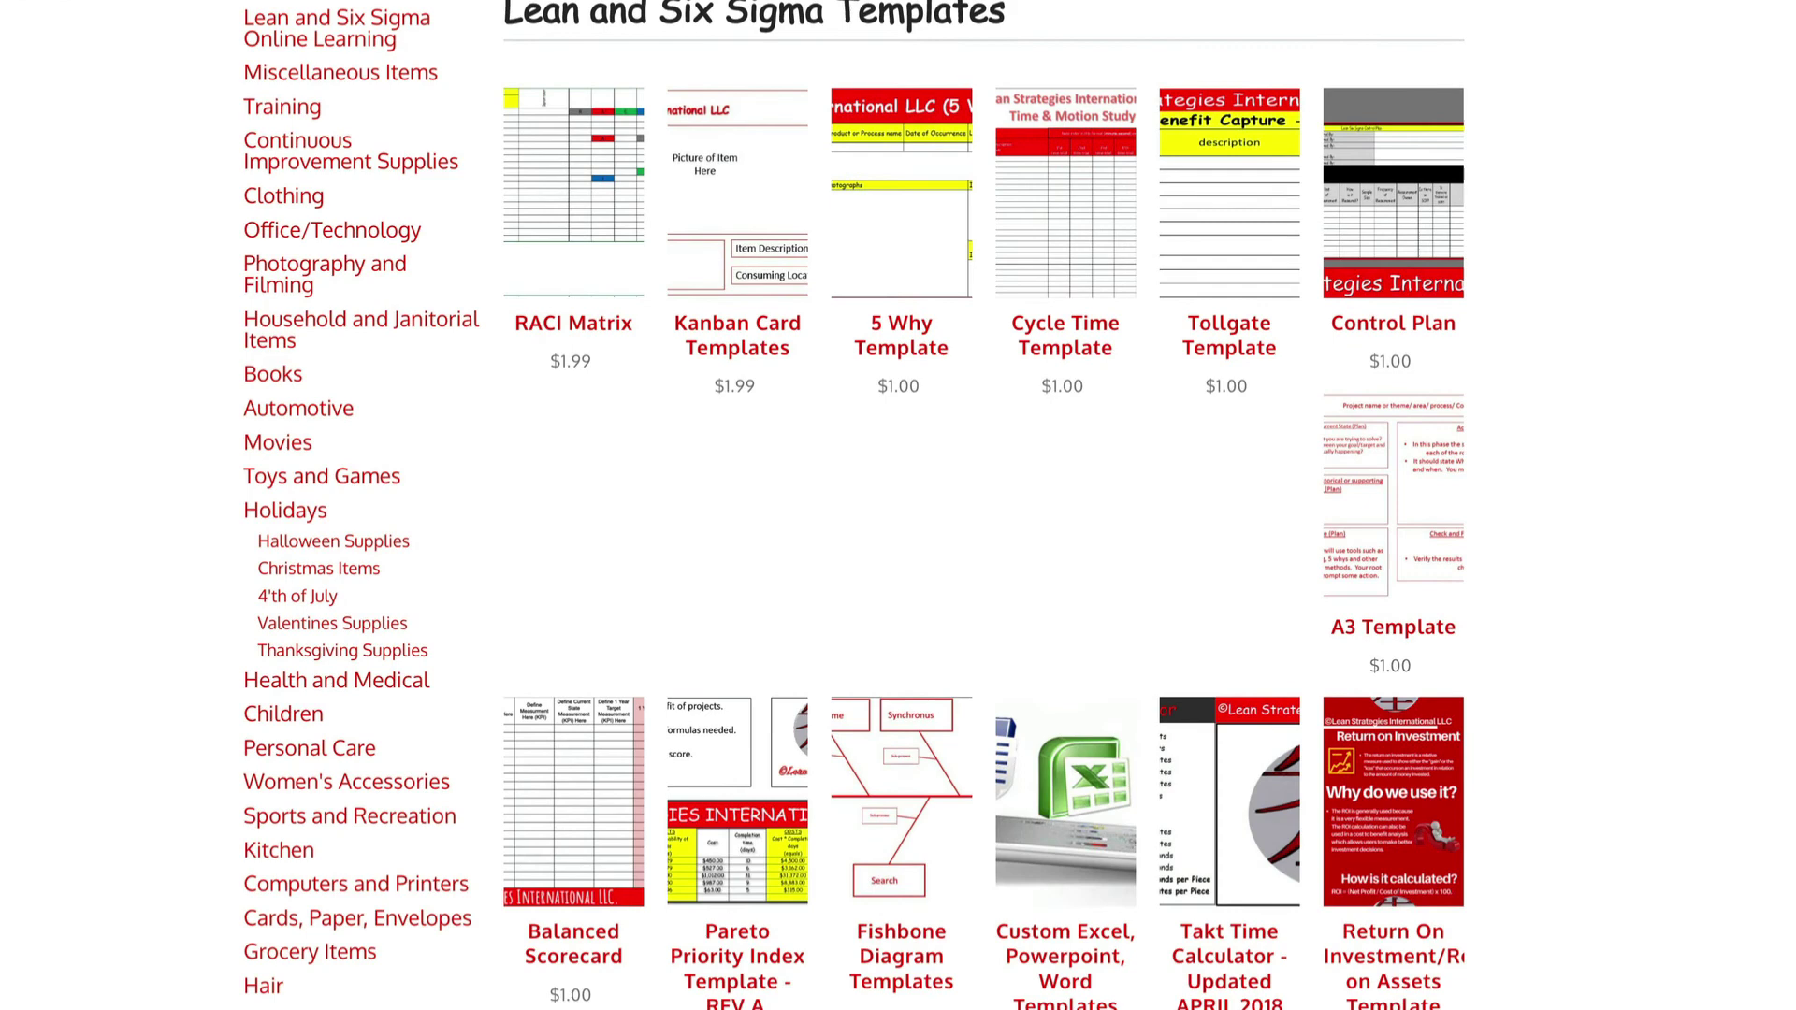
pyautogui.scroll(-9, 898, 505)
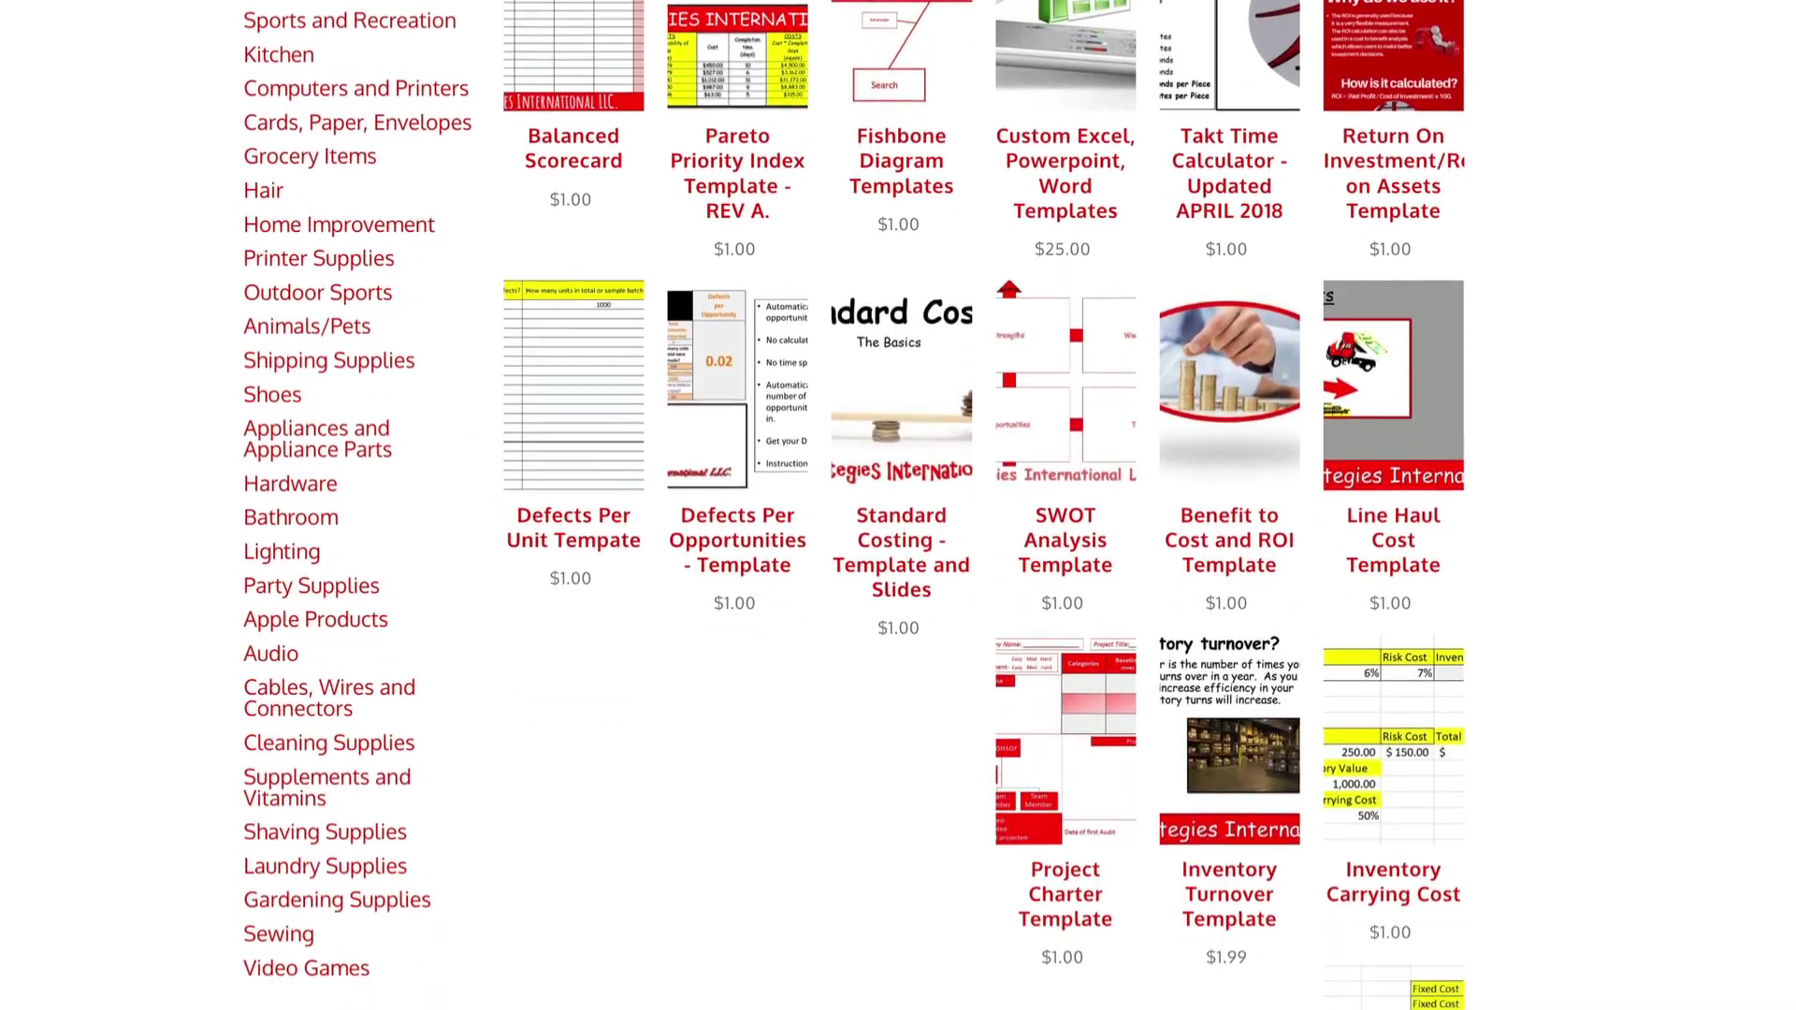
pyautogui.scroll(-5, 898, 505)
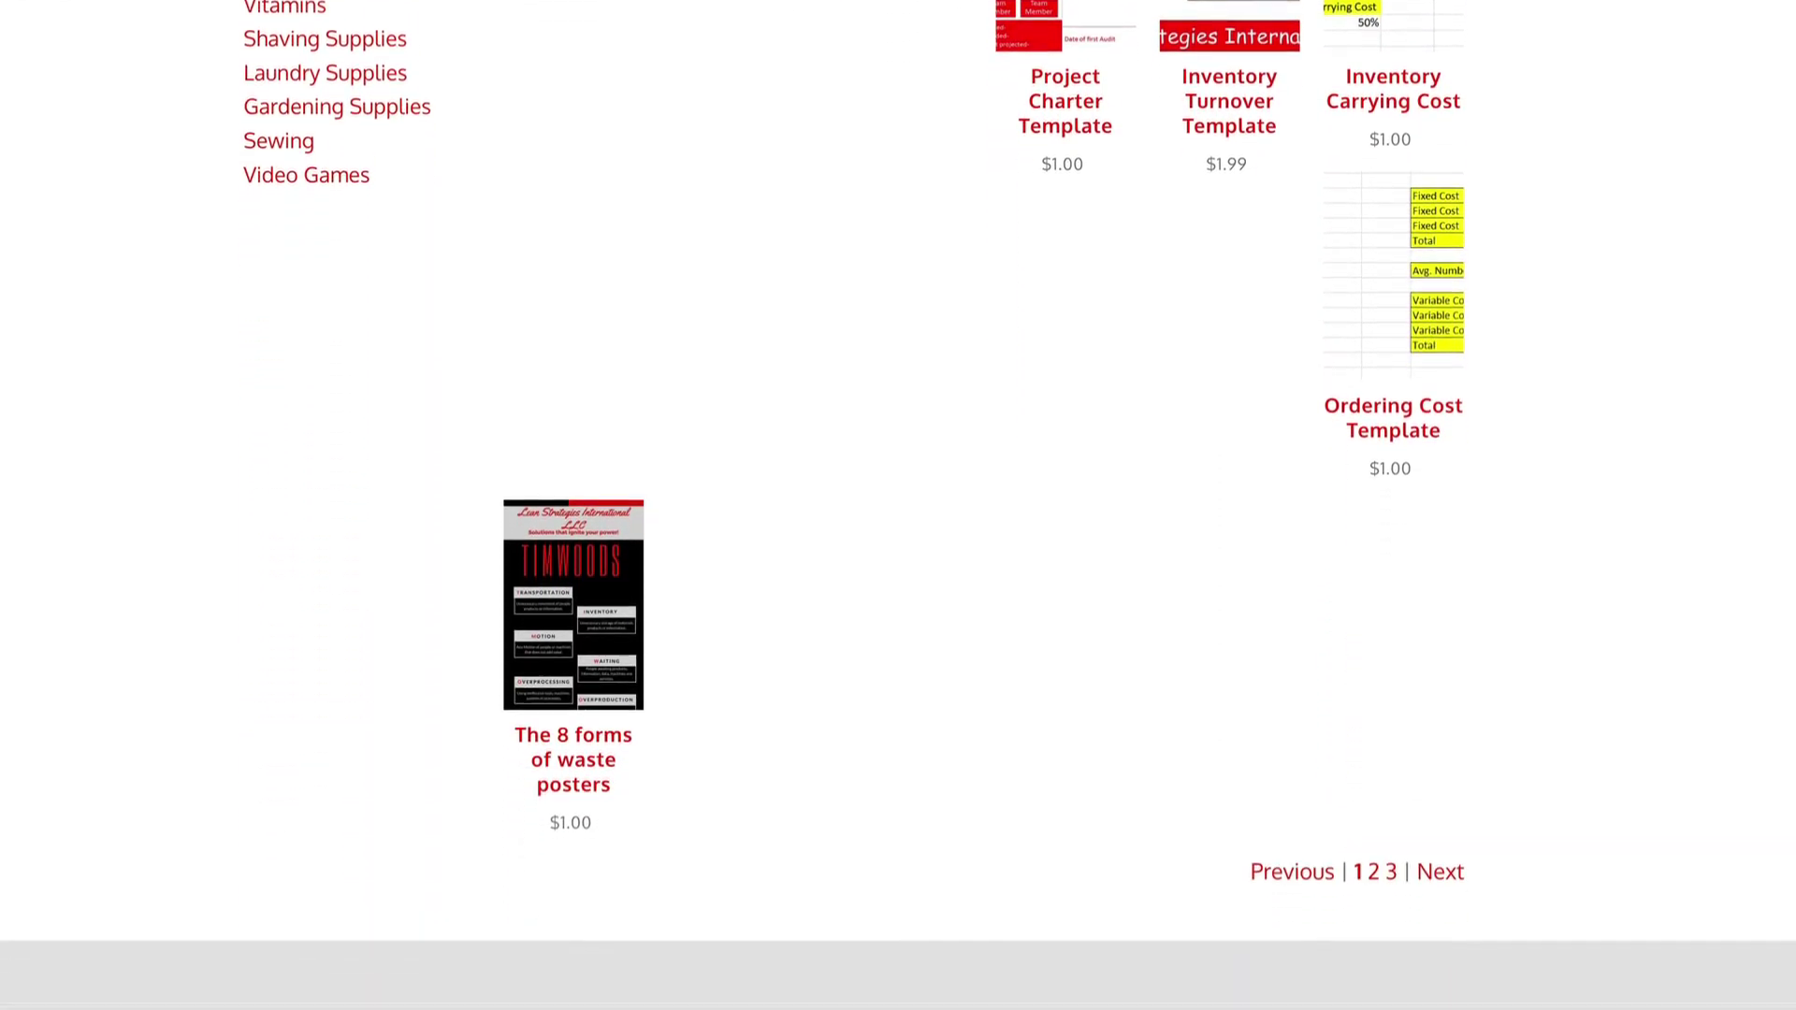